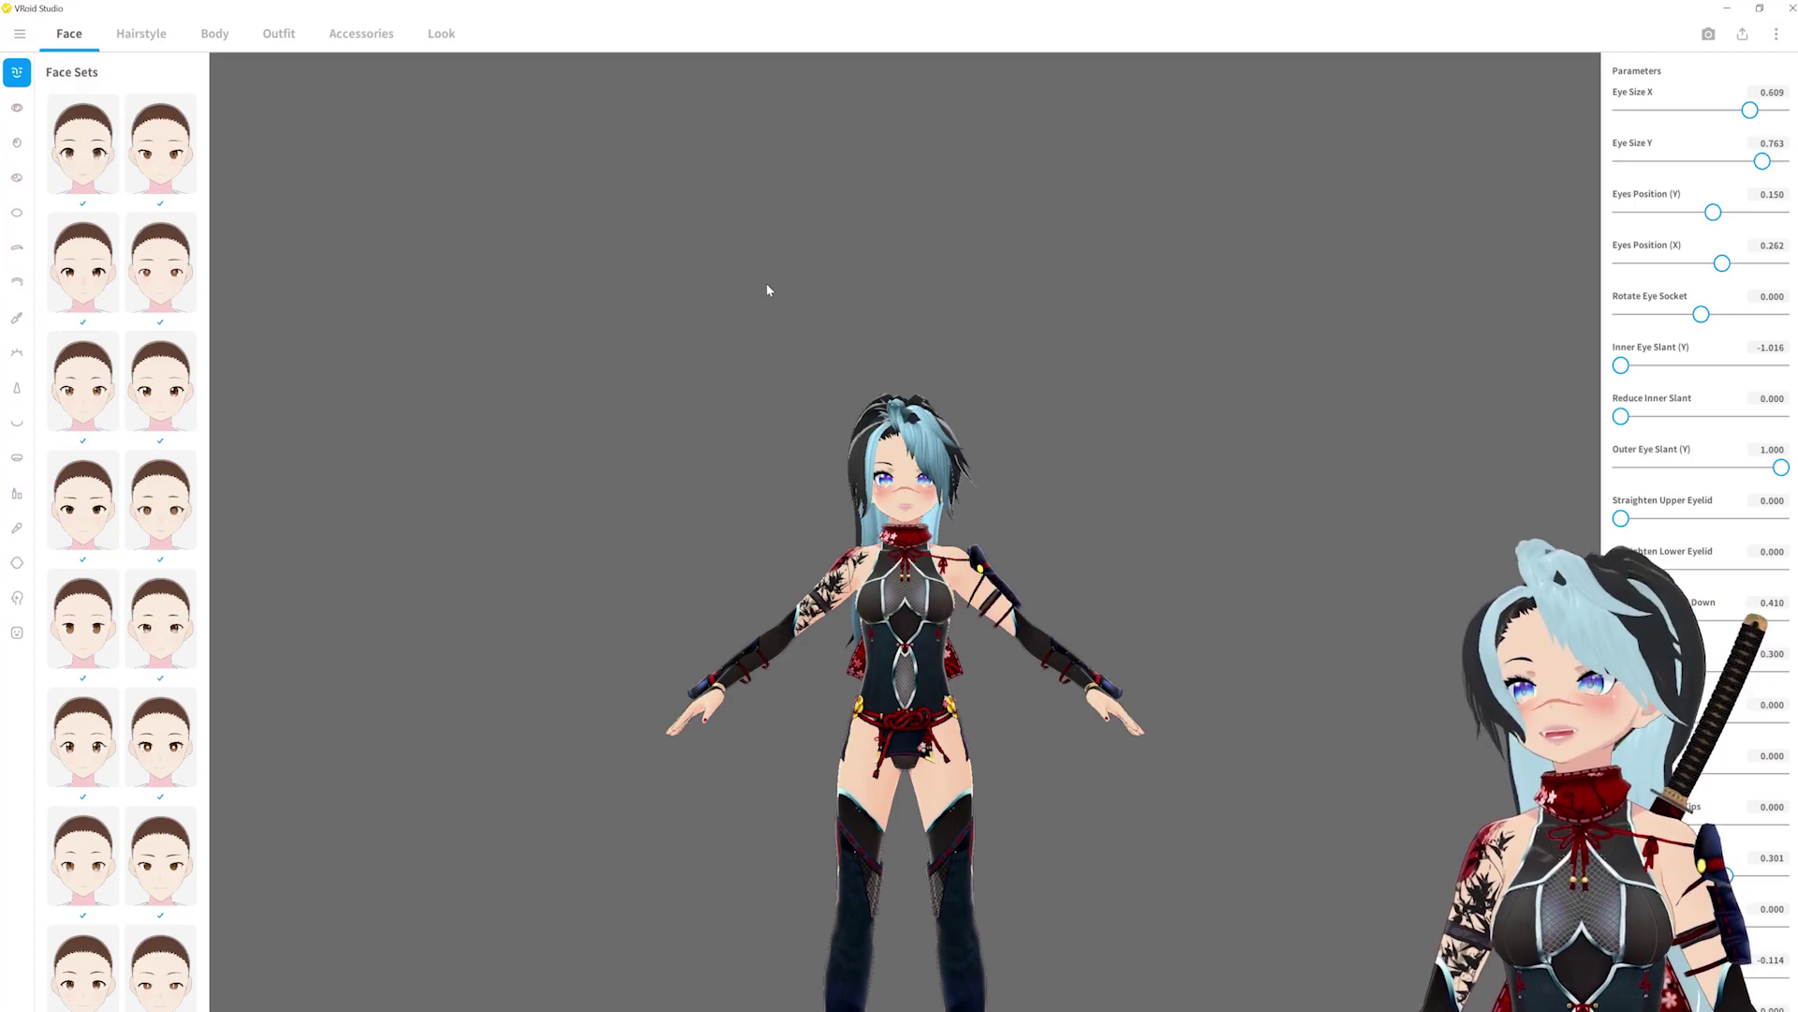
# Apply the second Front hair preset and open the hairstyle editor showing groups like Bang1, Tiny and Top.
pyautogui.click(138, 28)
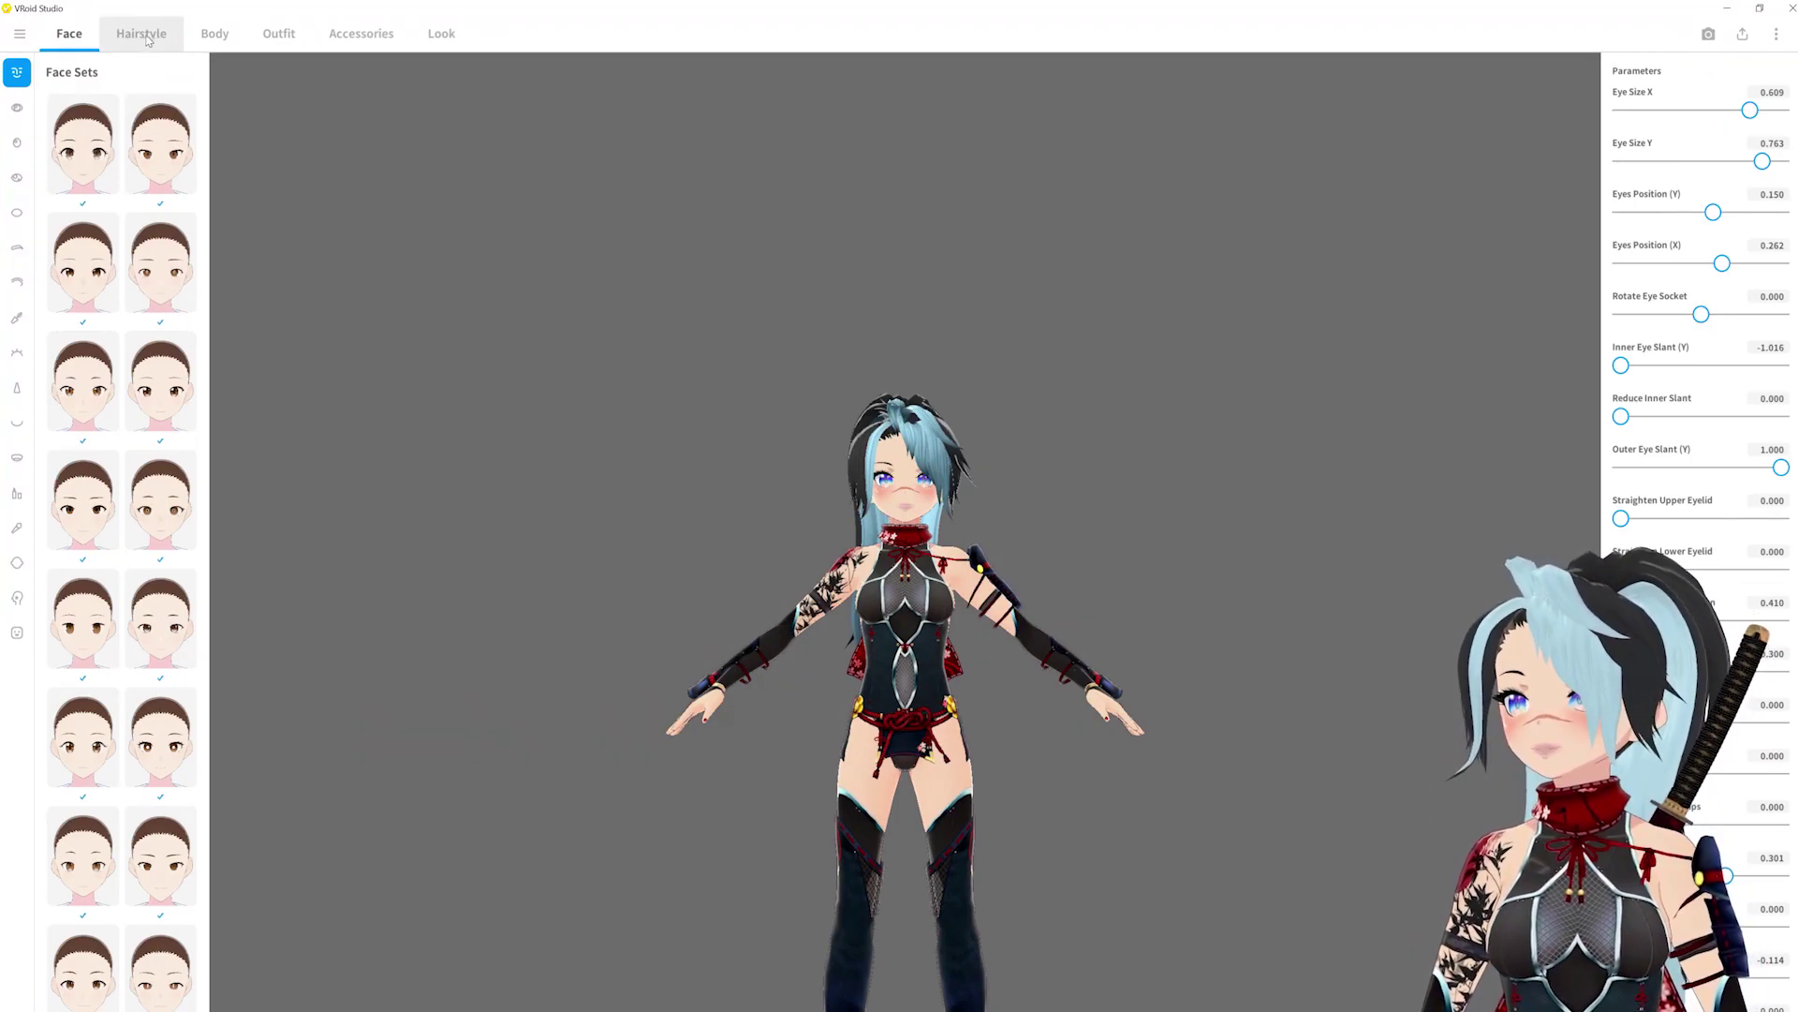
pyautogui.click(17, 107)
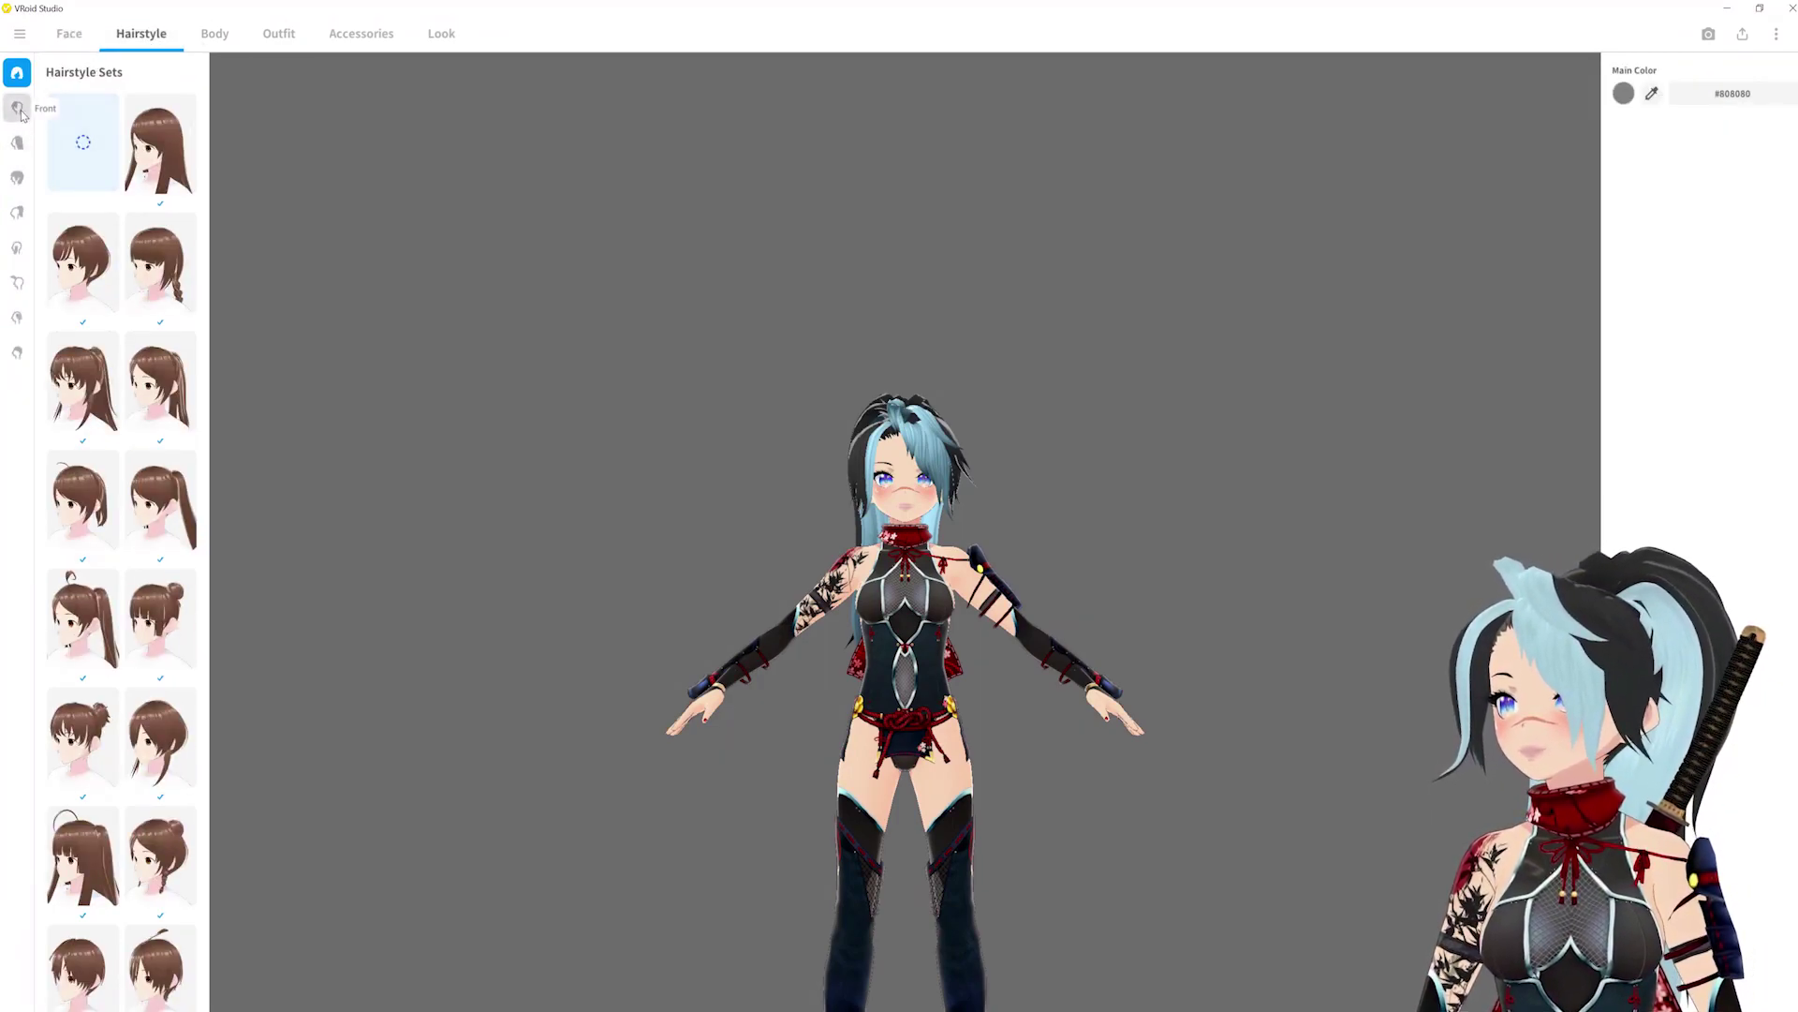
pyautogui.click(157, 178)
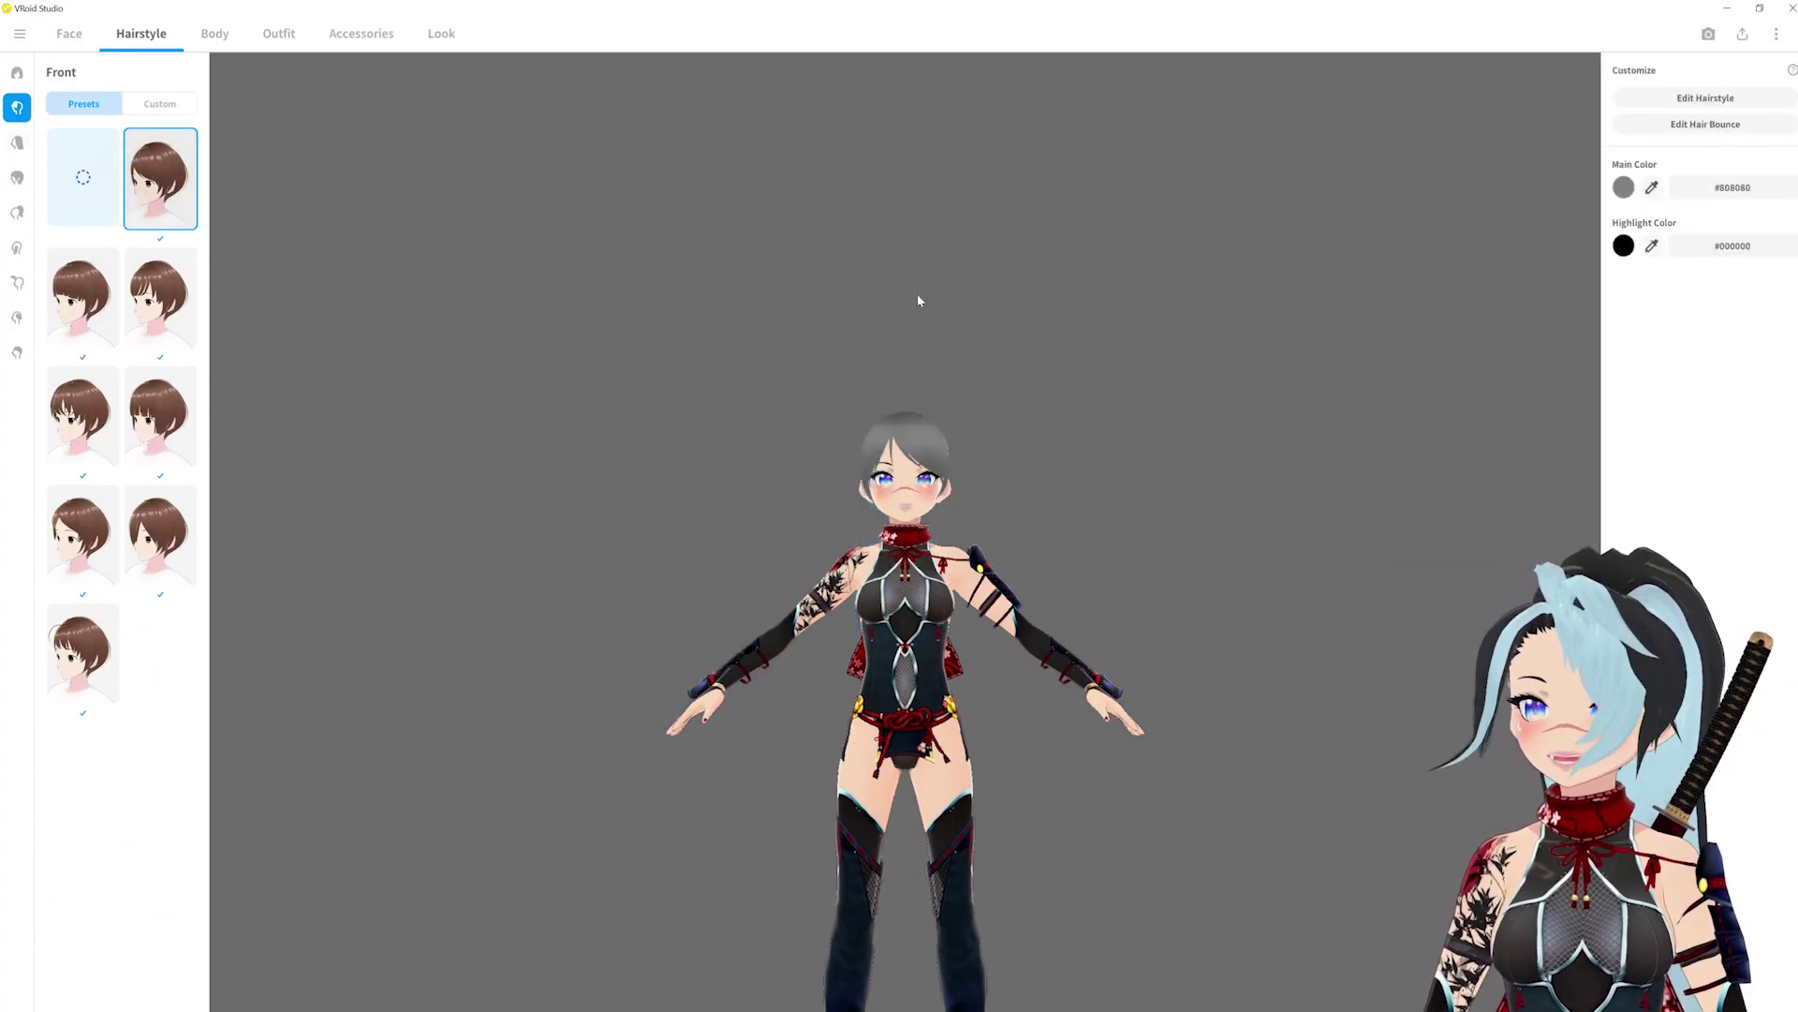
pyautogui.moveTo(970, 476)
pyautogui.mouseDown(button='right')
pyautogui.moveTo(931, 480)
pyautogui.moveTo(967, 480)
pyautogui.mouseUp(button='right')
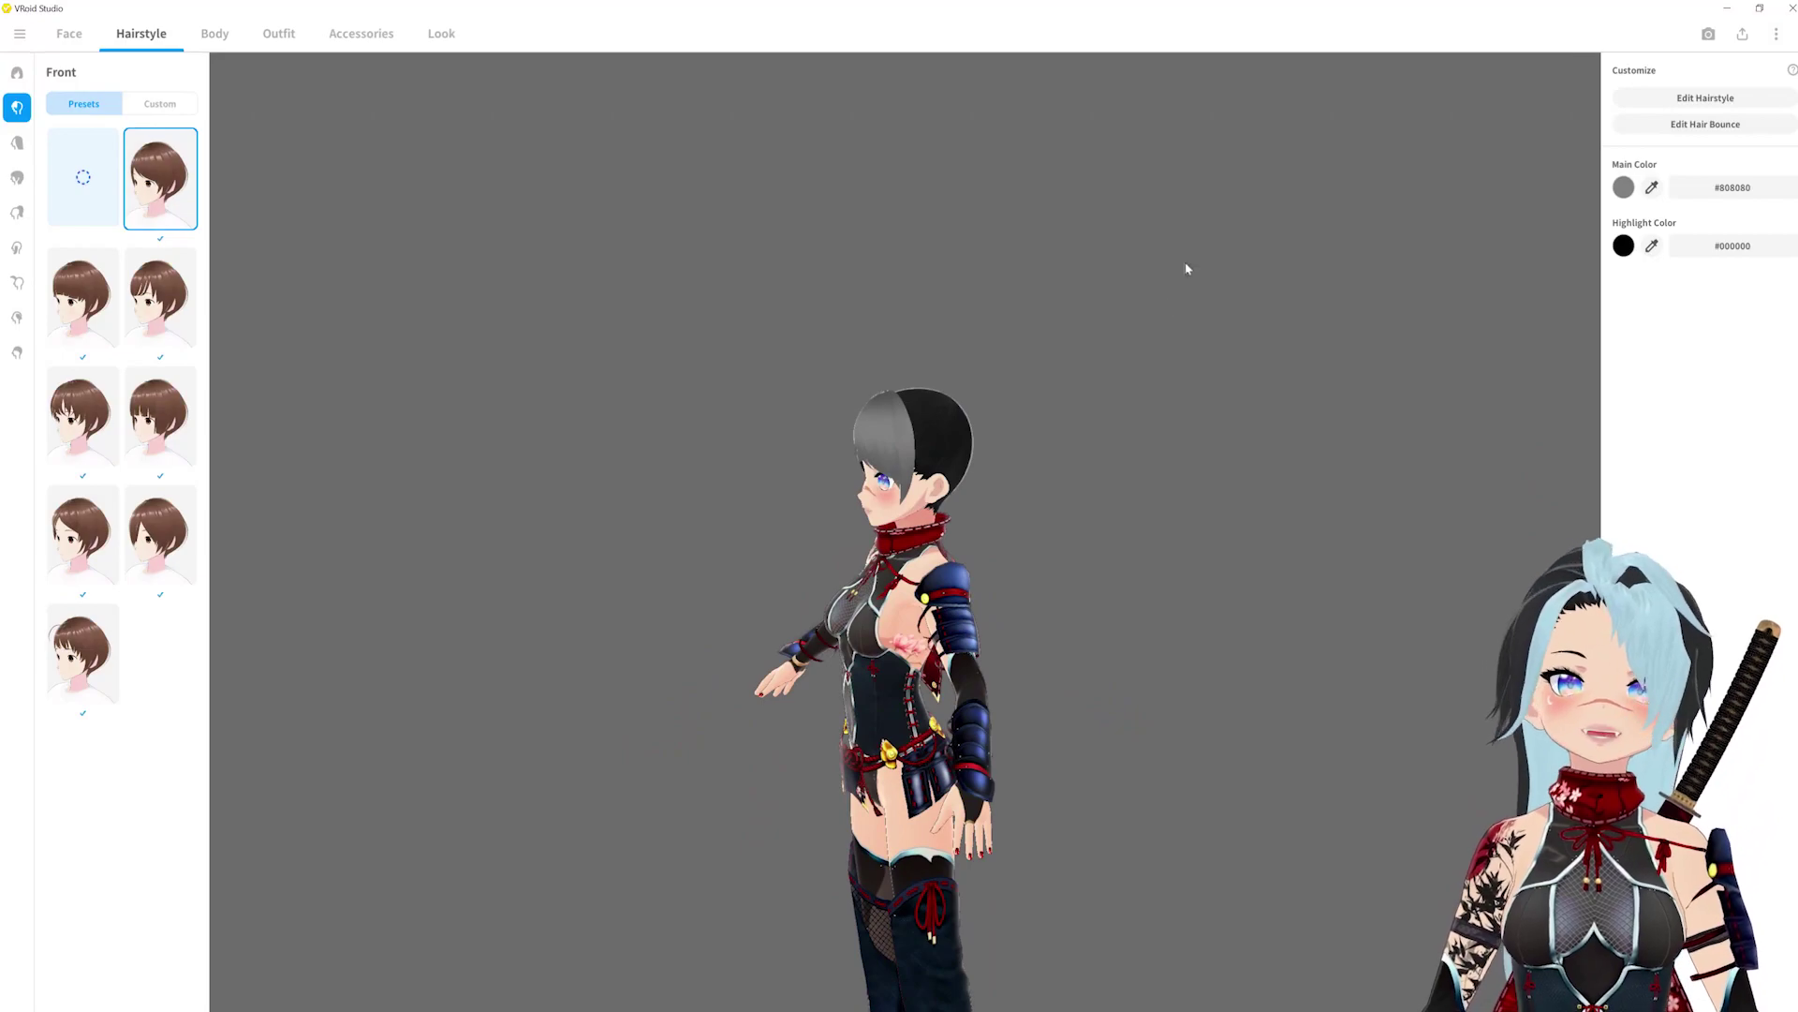
pyautogui.click(1673, 99)
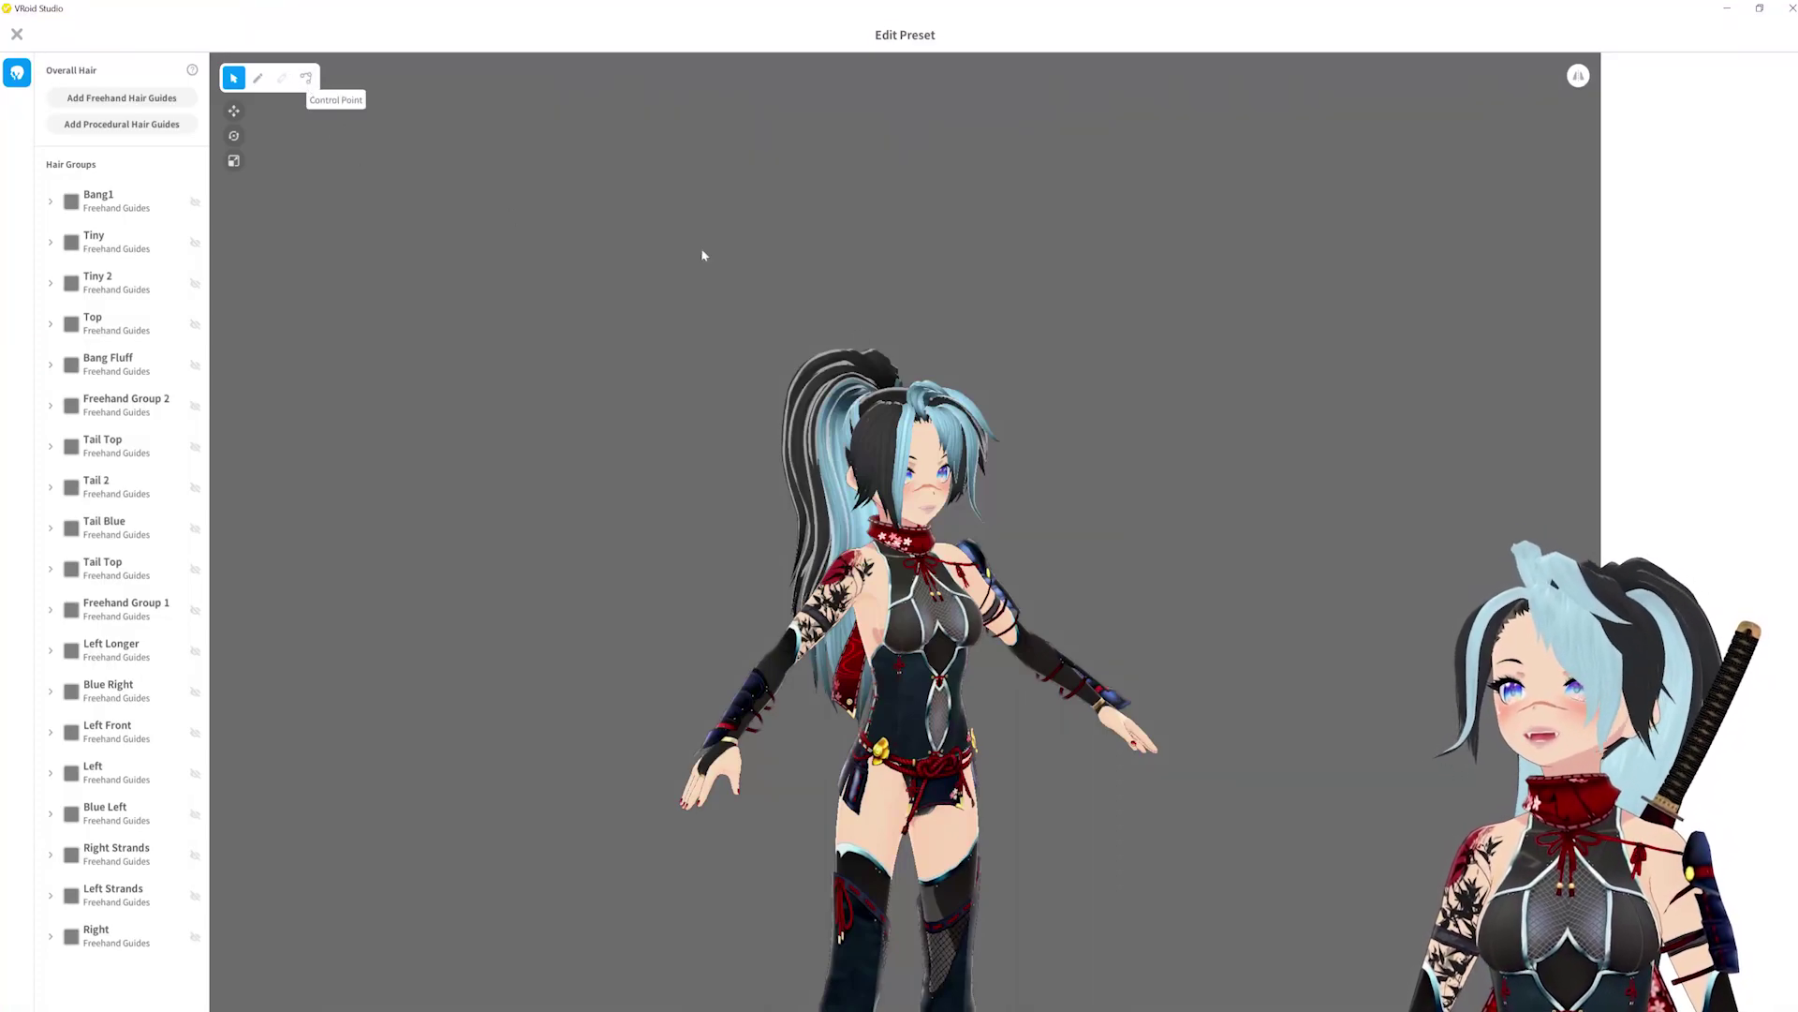
pyautogui.click(307, 77)
pyautogui.scroll(3, 702, 469)
pyautogui.click(849, 436)
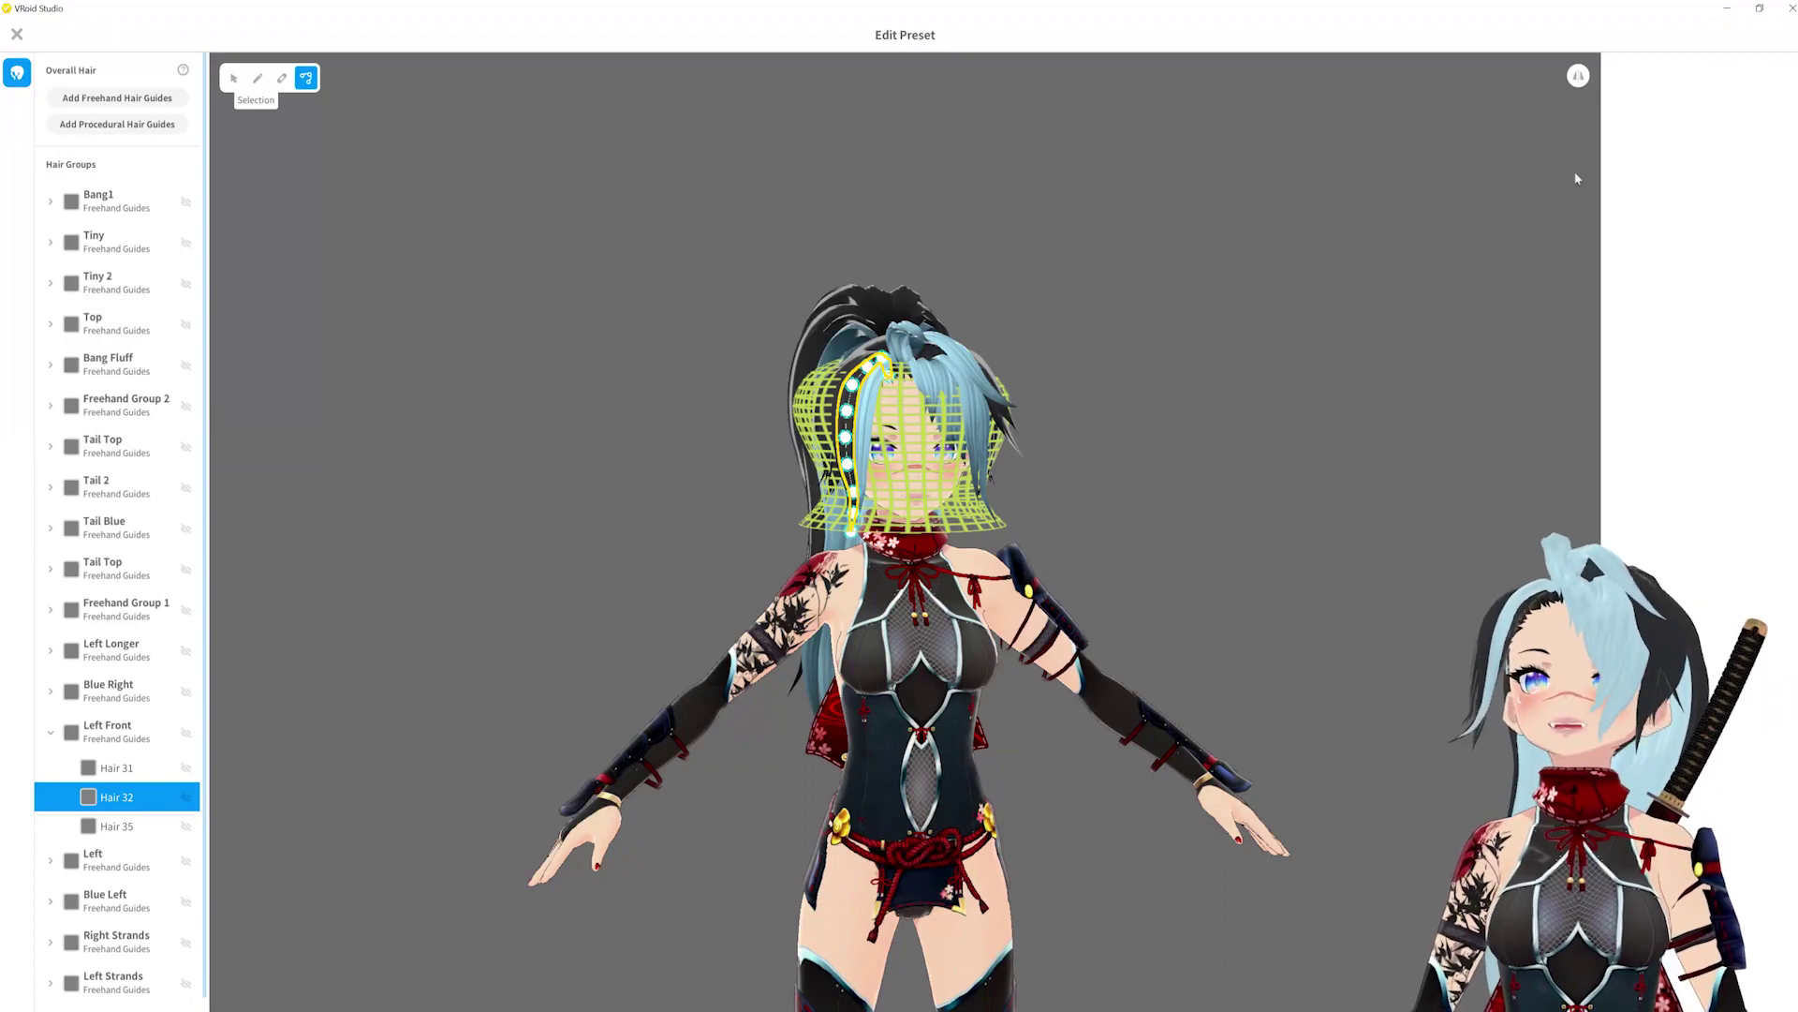
pyautogui.press('v')
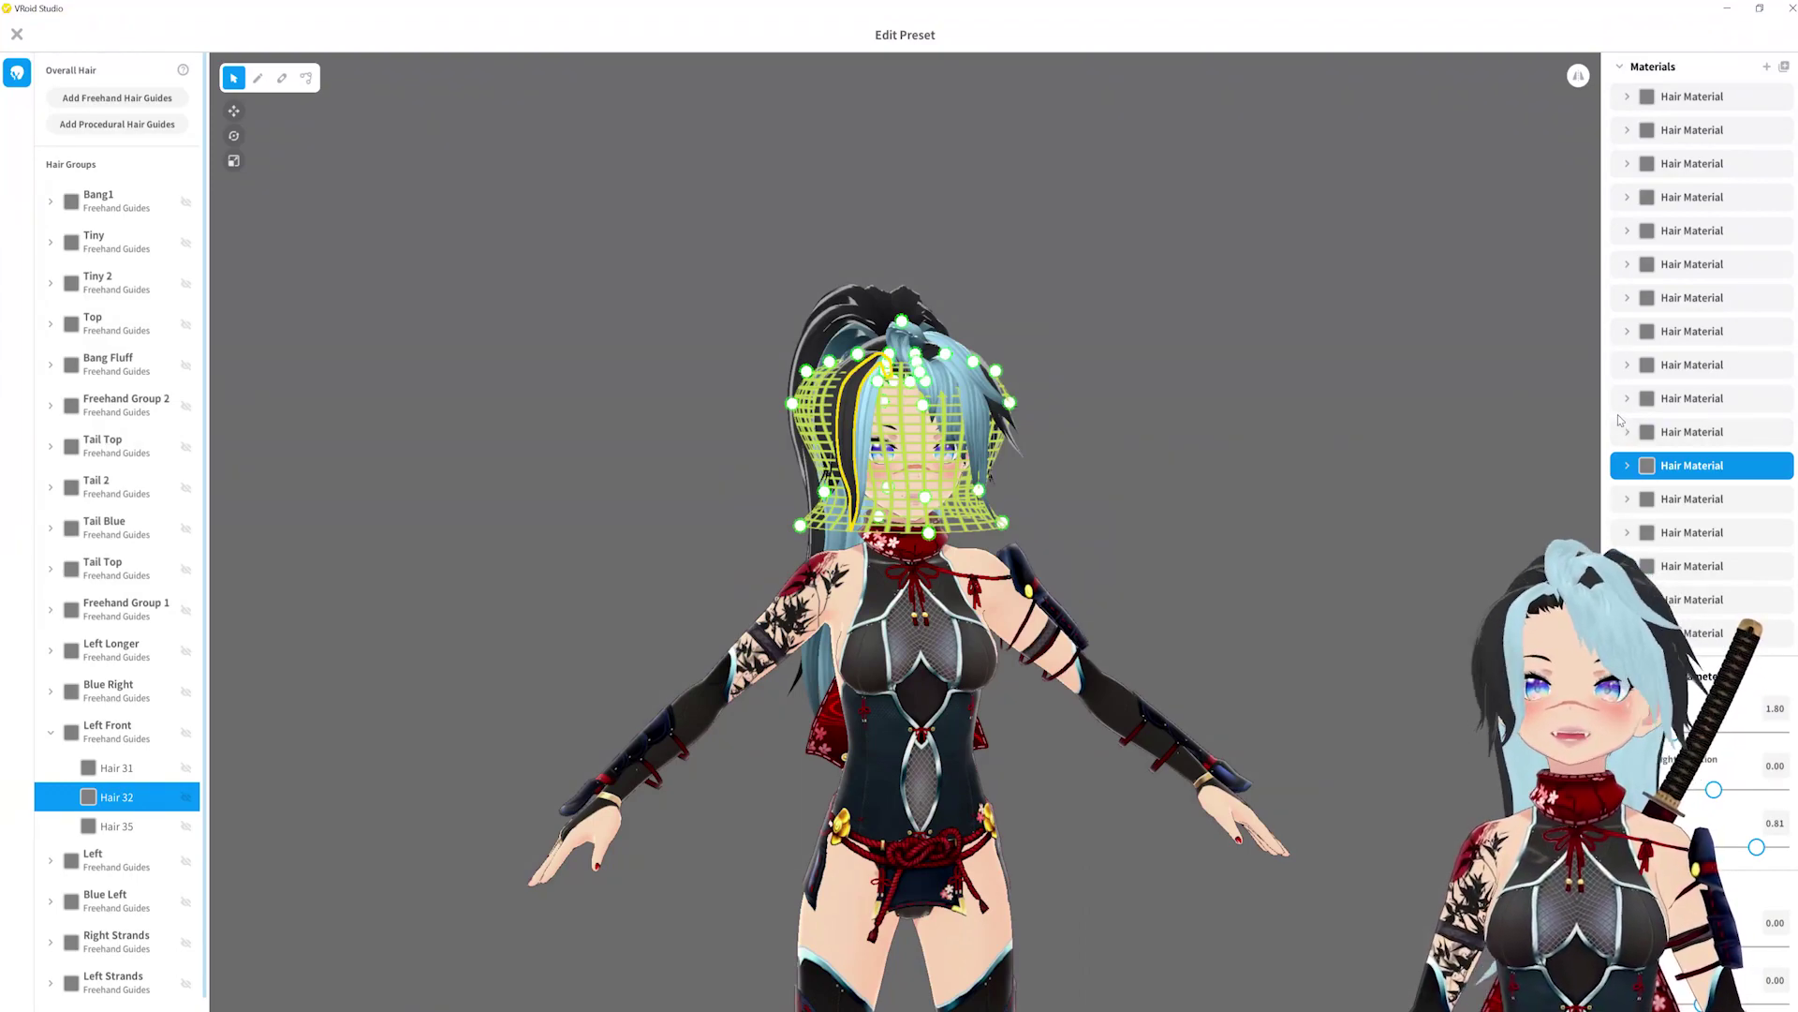
pyautogui.click(1505, 479)
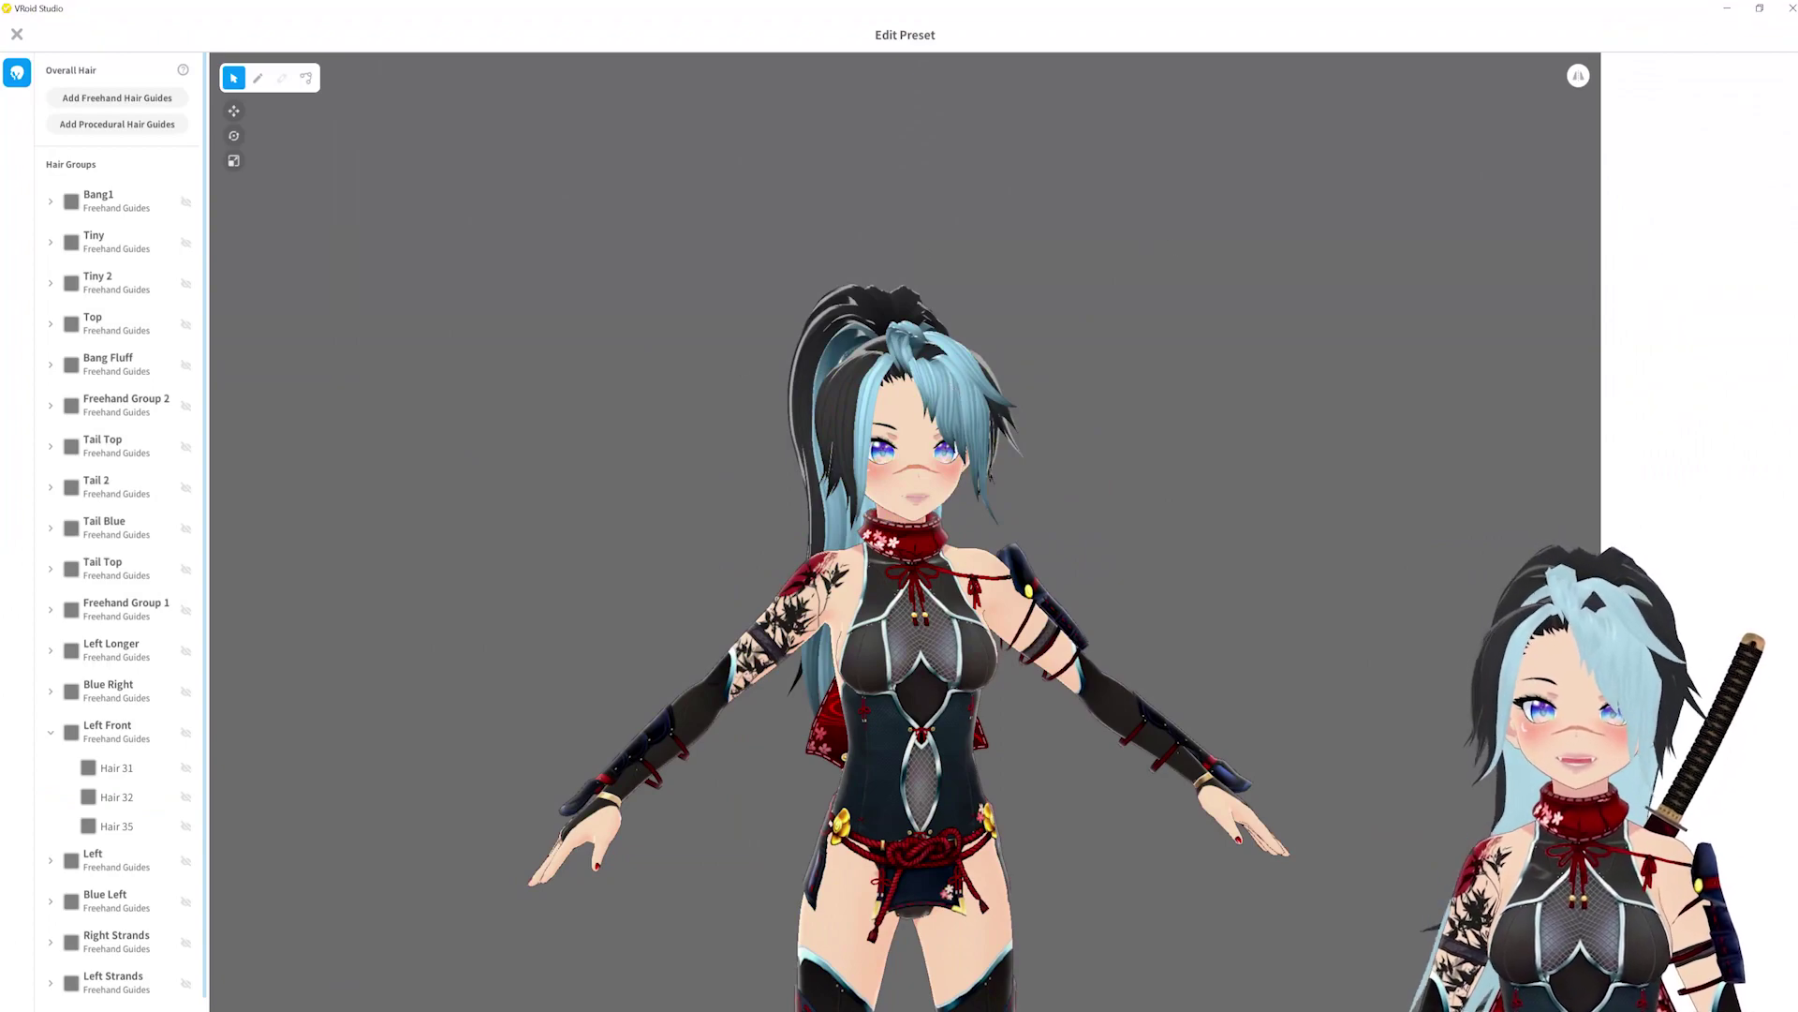
pyautogui.click(1015, 370)
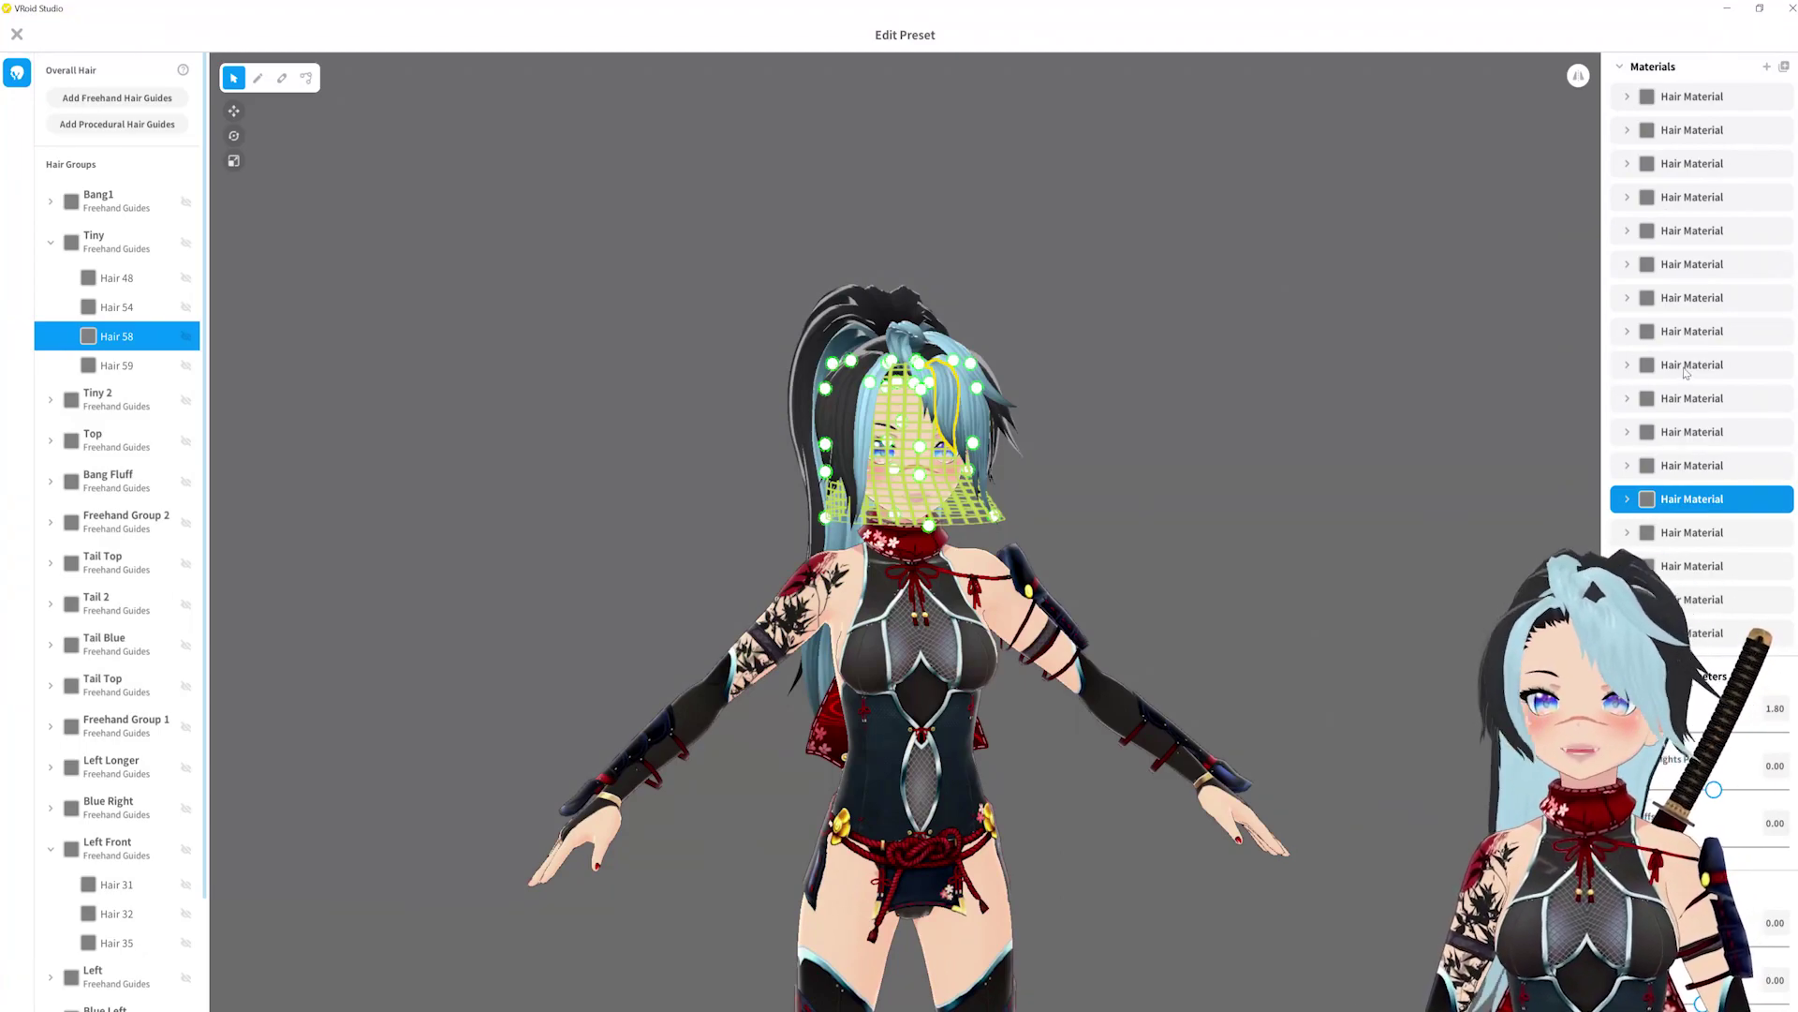
pyautogui.rightClick(1656, 512)
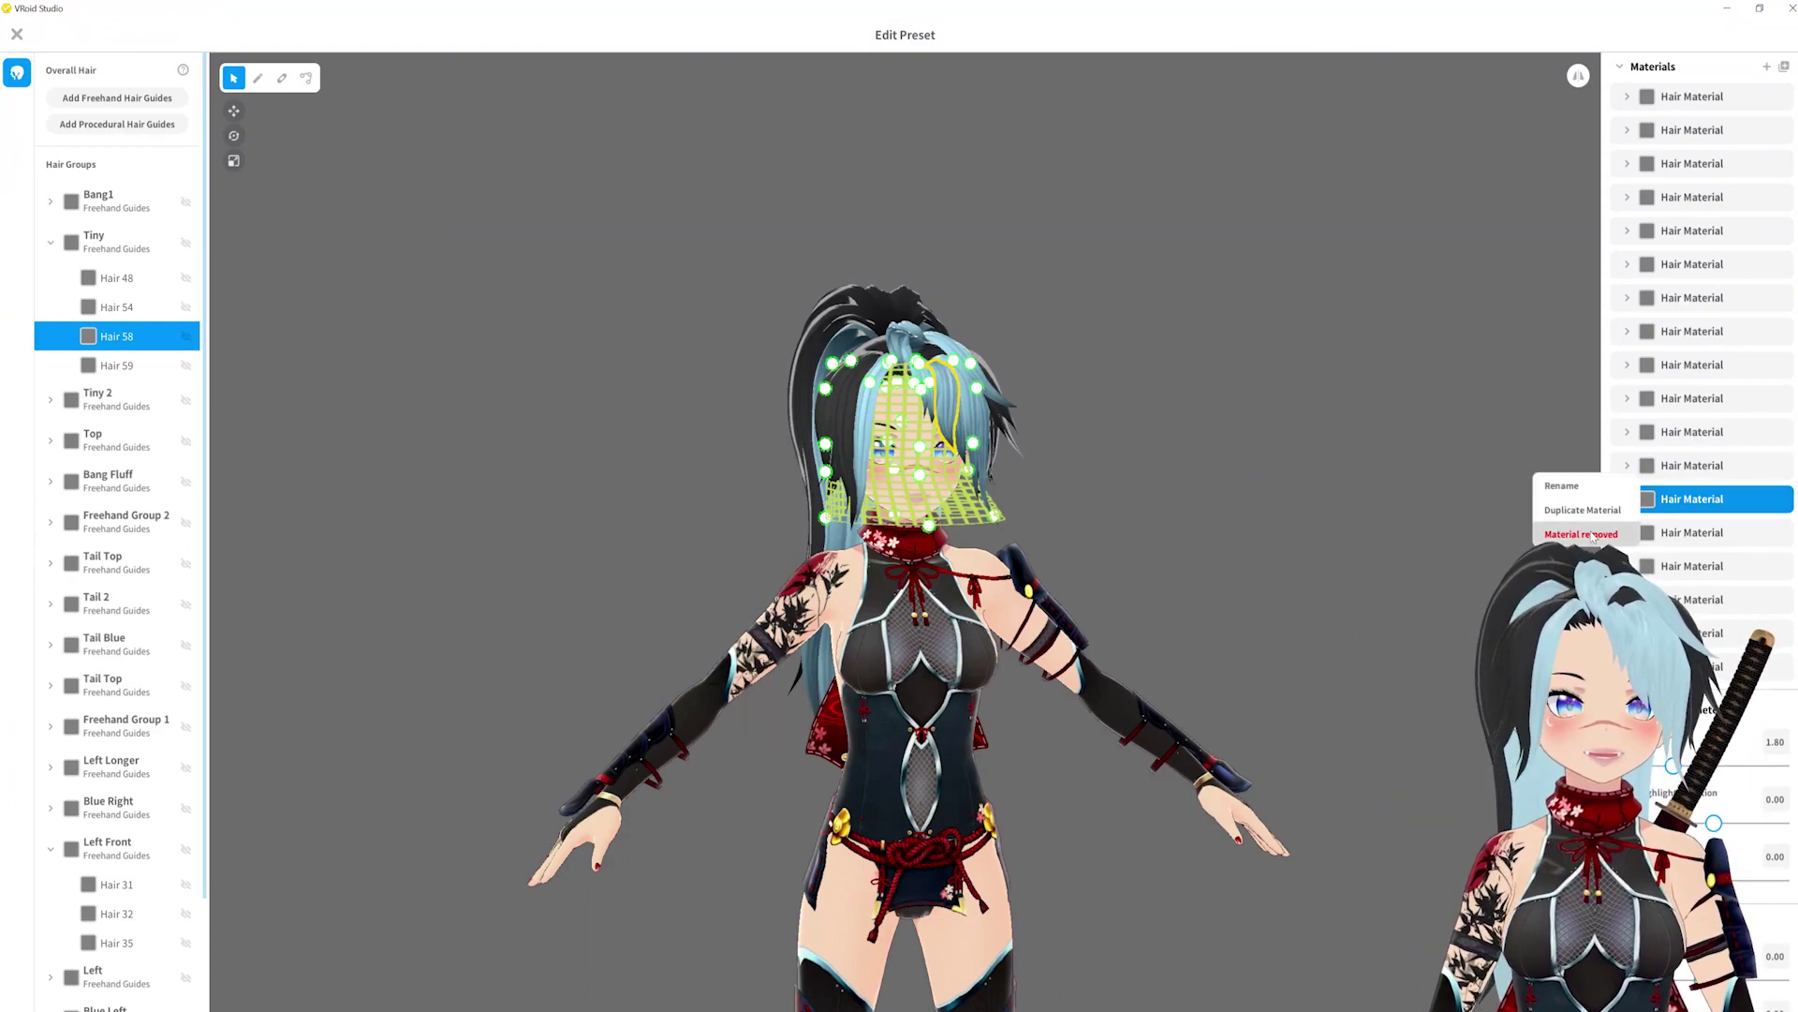
pyautogui.click(1152, 550)
pyautogui.moveTo(1152, 550); pyautogui.dragTo(1011, 379, button='right')
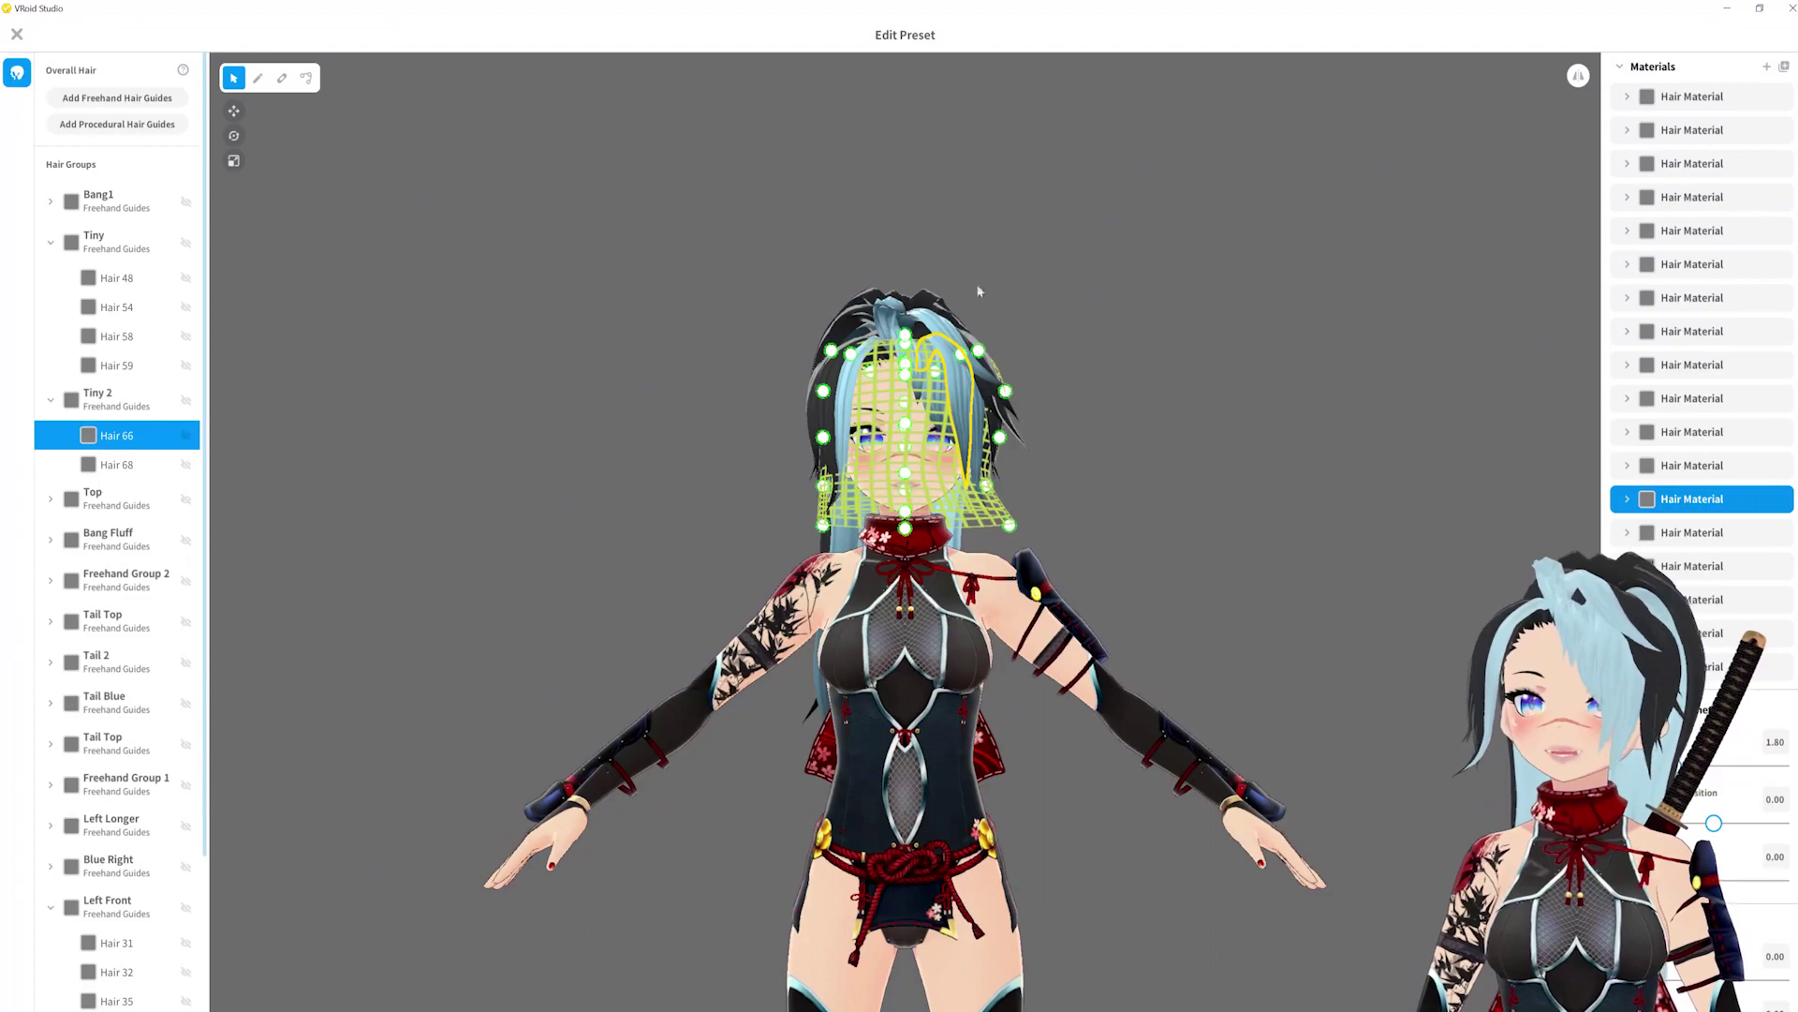
pyautogui.click(979, 292)
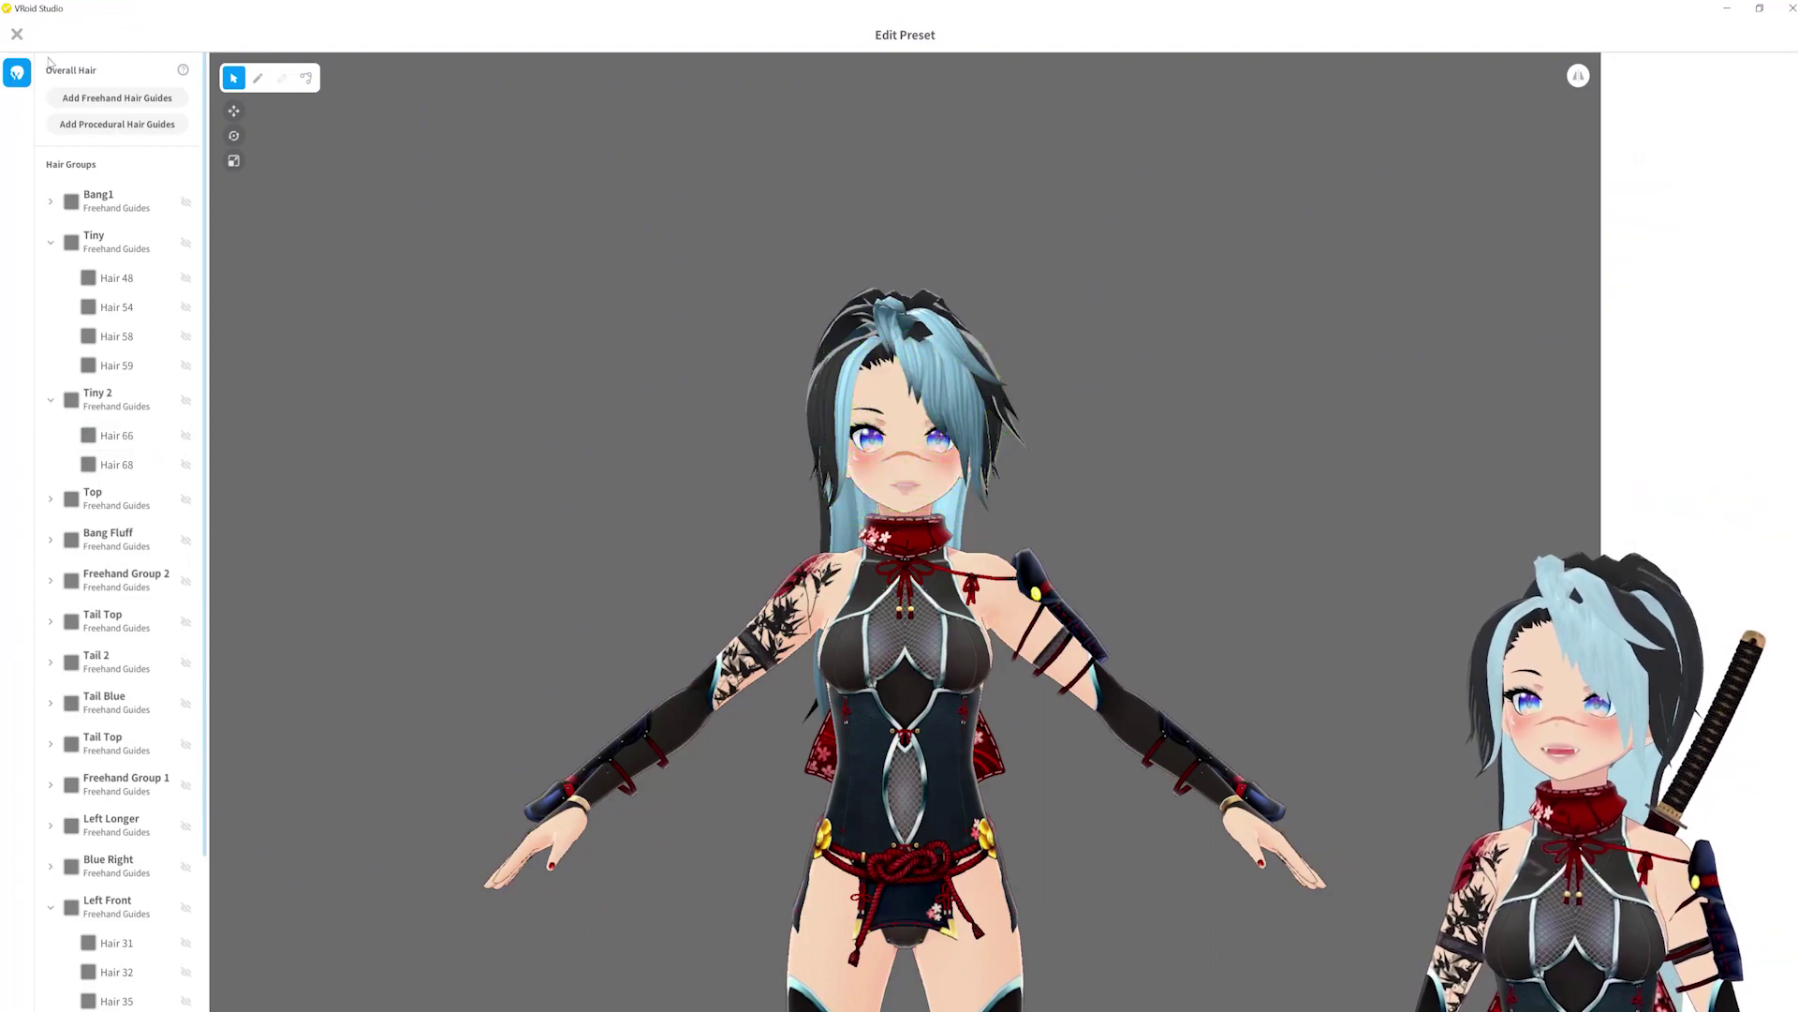
# Save the blue hairstyle while closing the editor, try the black custom styles, then reapply the blue long hair.
pyautogui.click(17, 35)
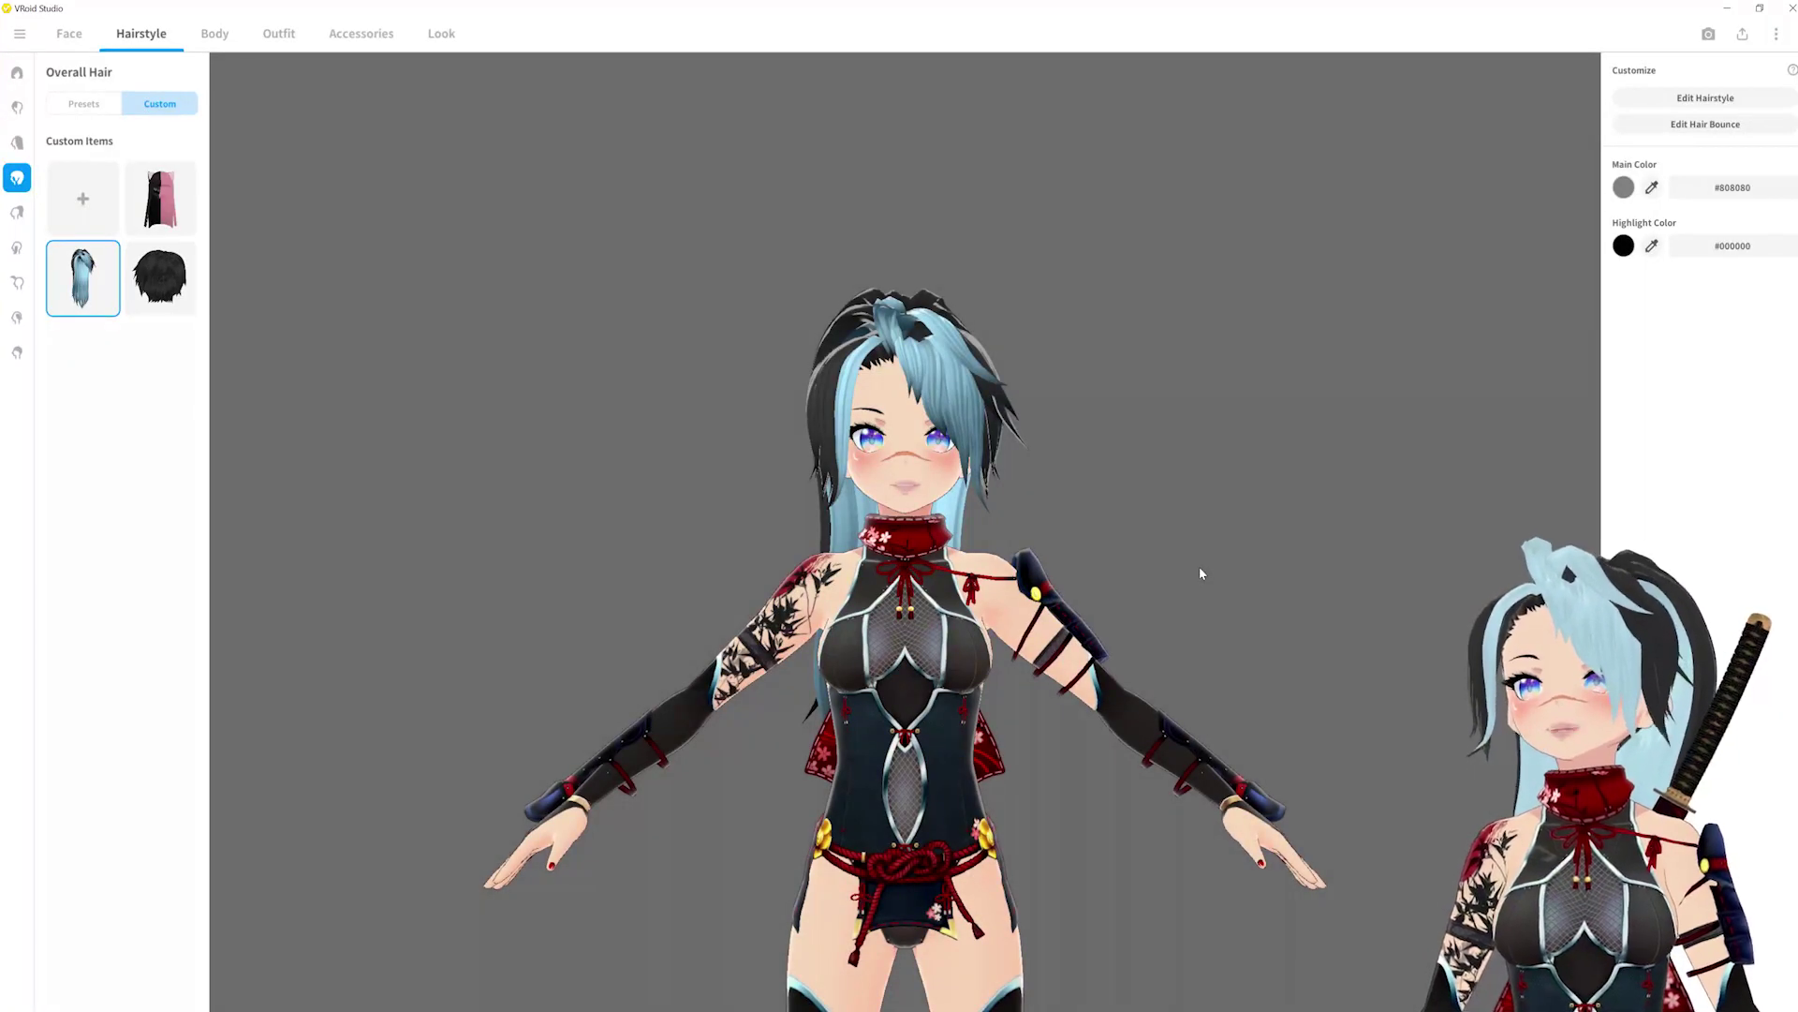
pyautogui.click(160, 281)
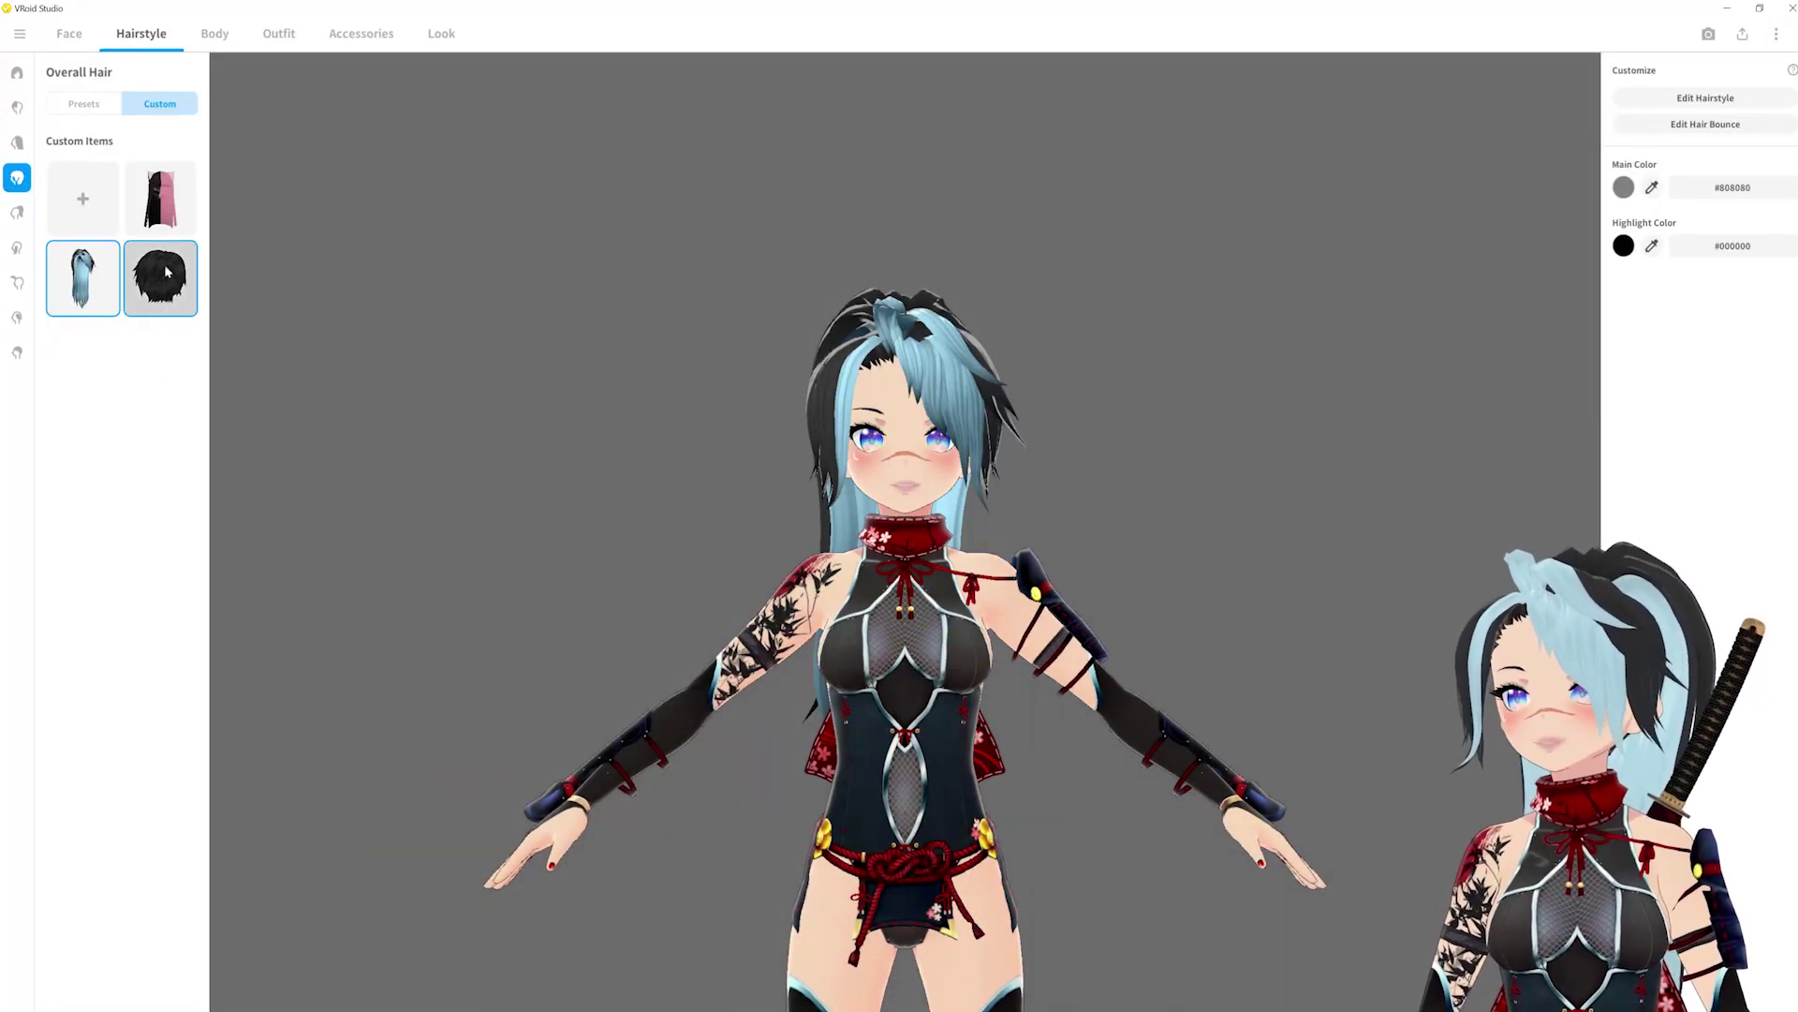
pyautogui.click(150, 198)
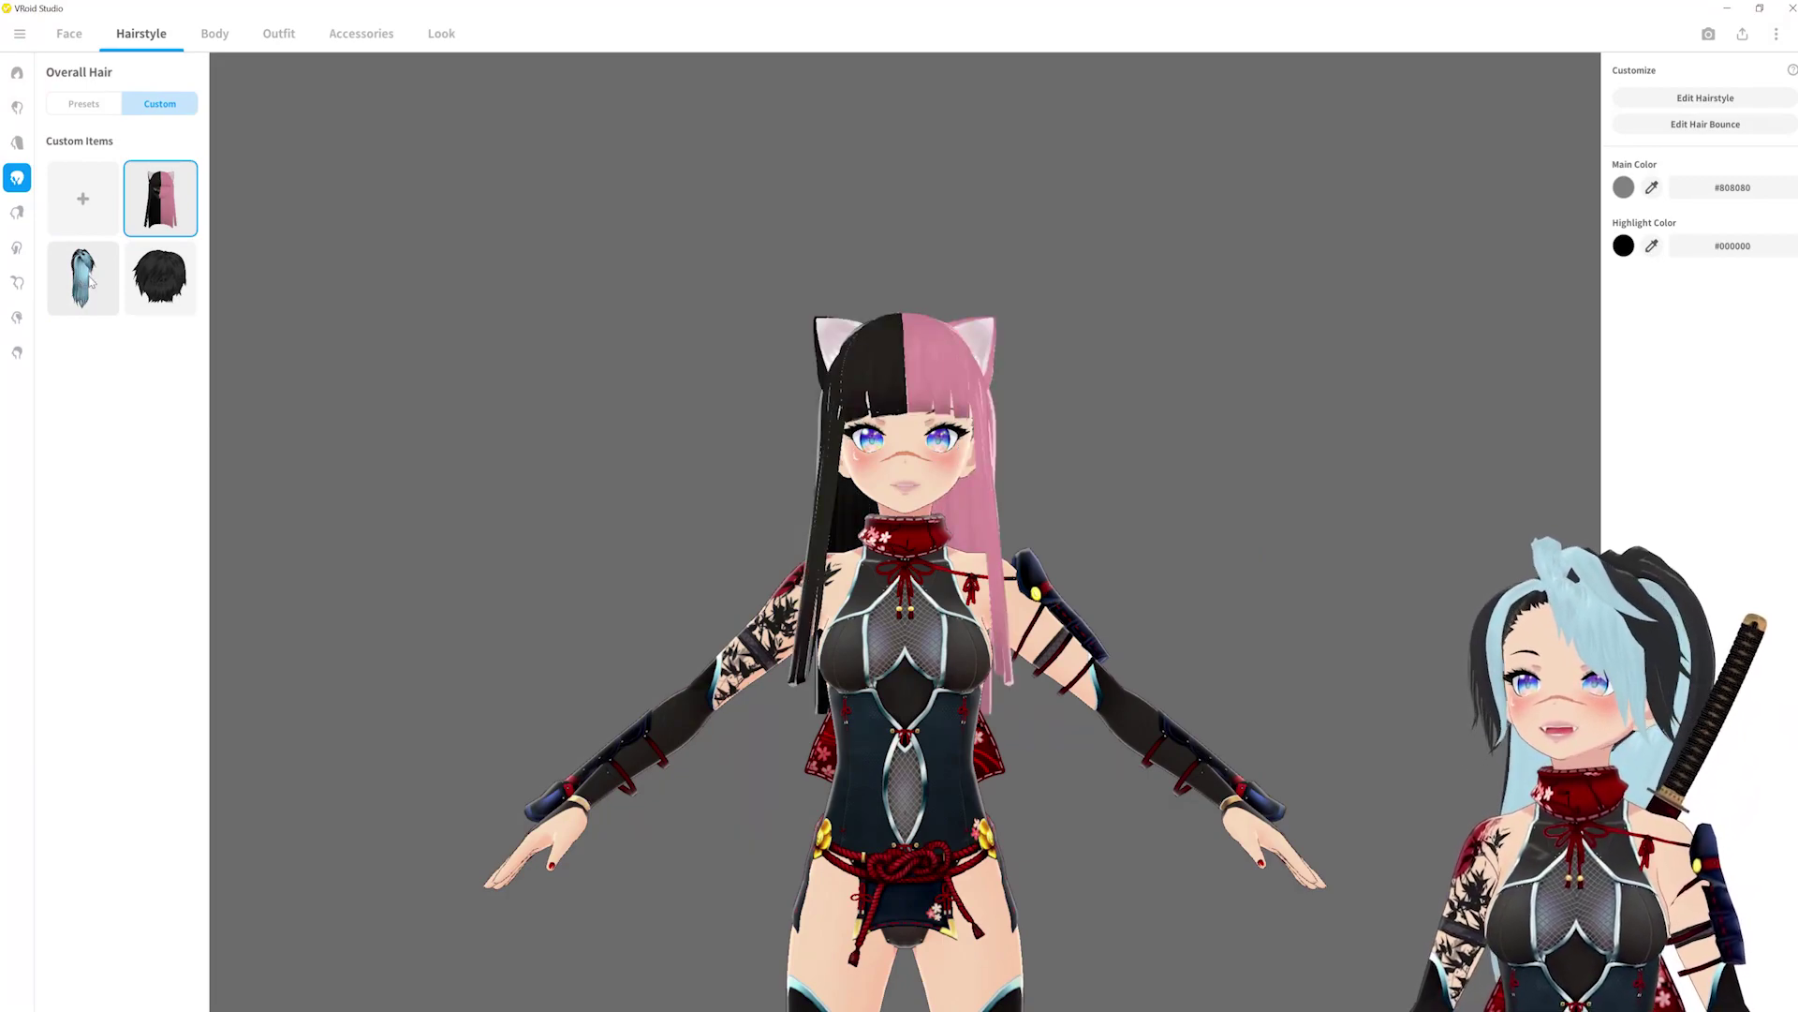
pyautogui.click(81, 291)
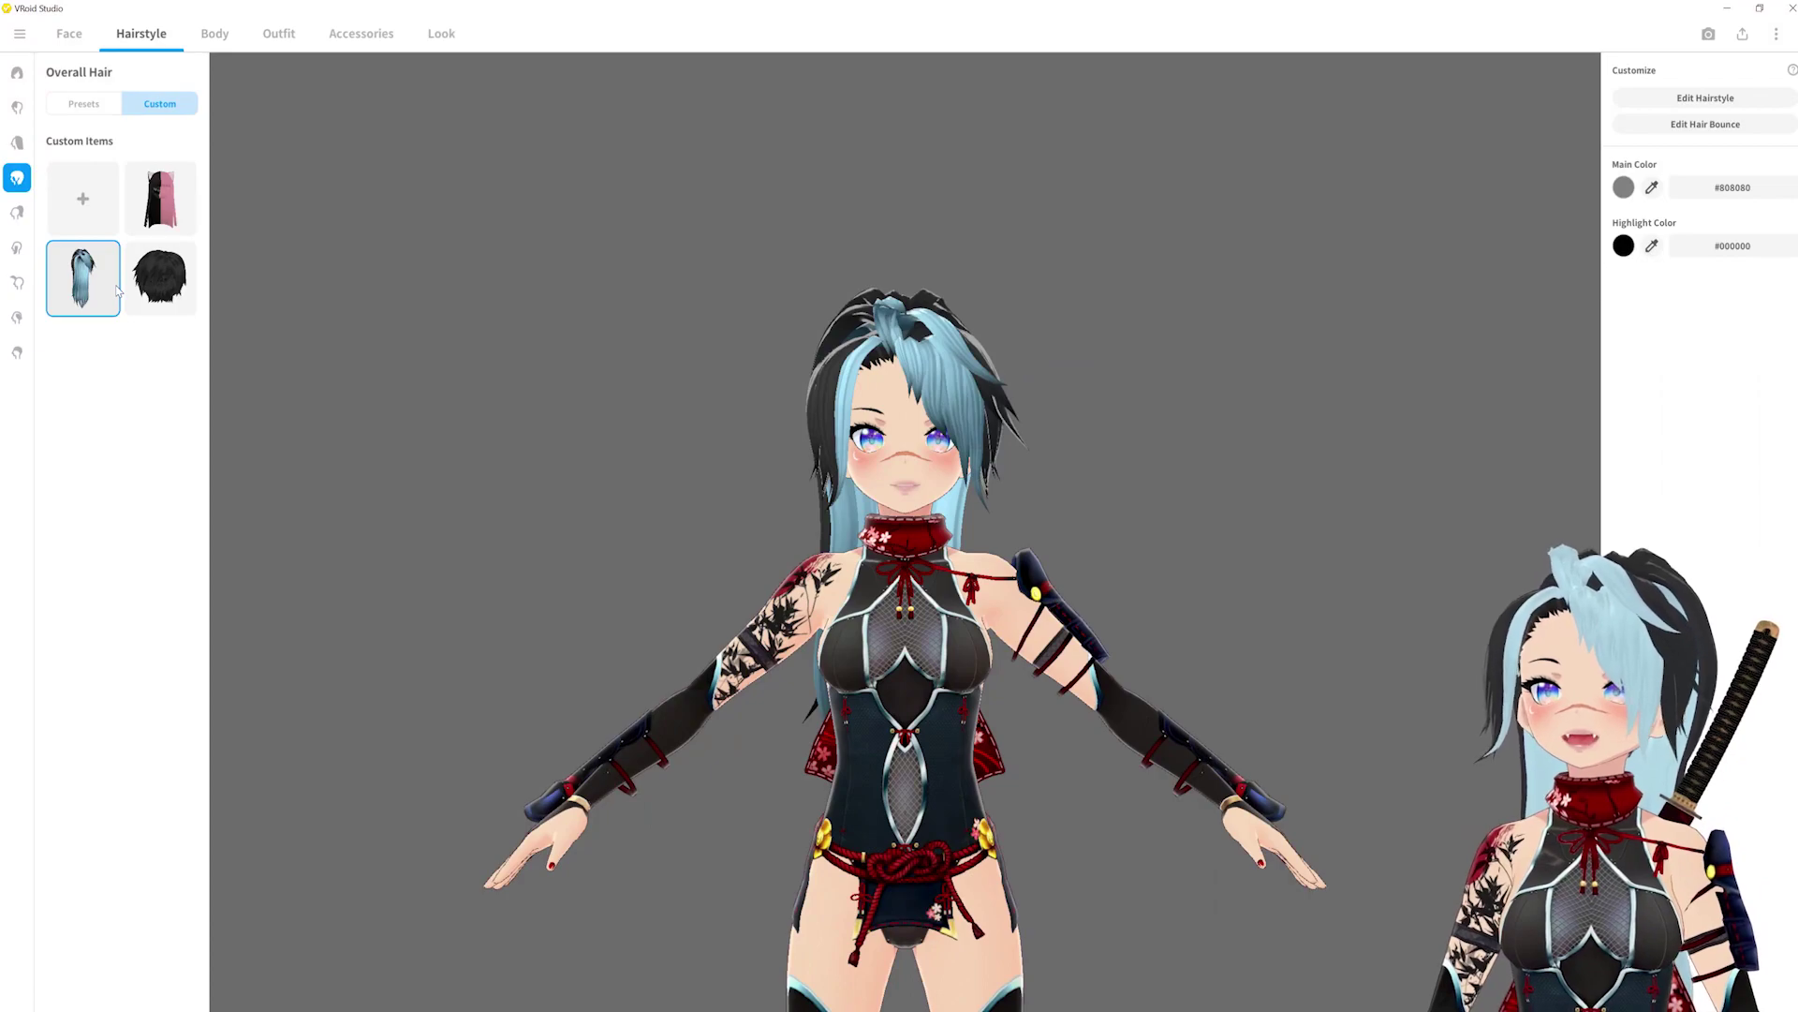
# Browse pixiv\VRoid Studio, check hair_presets, then open custom_items > N00-AllHair.
pyautogui.click(384, 993)
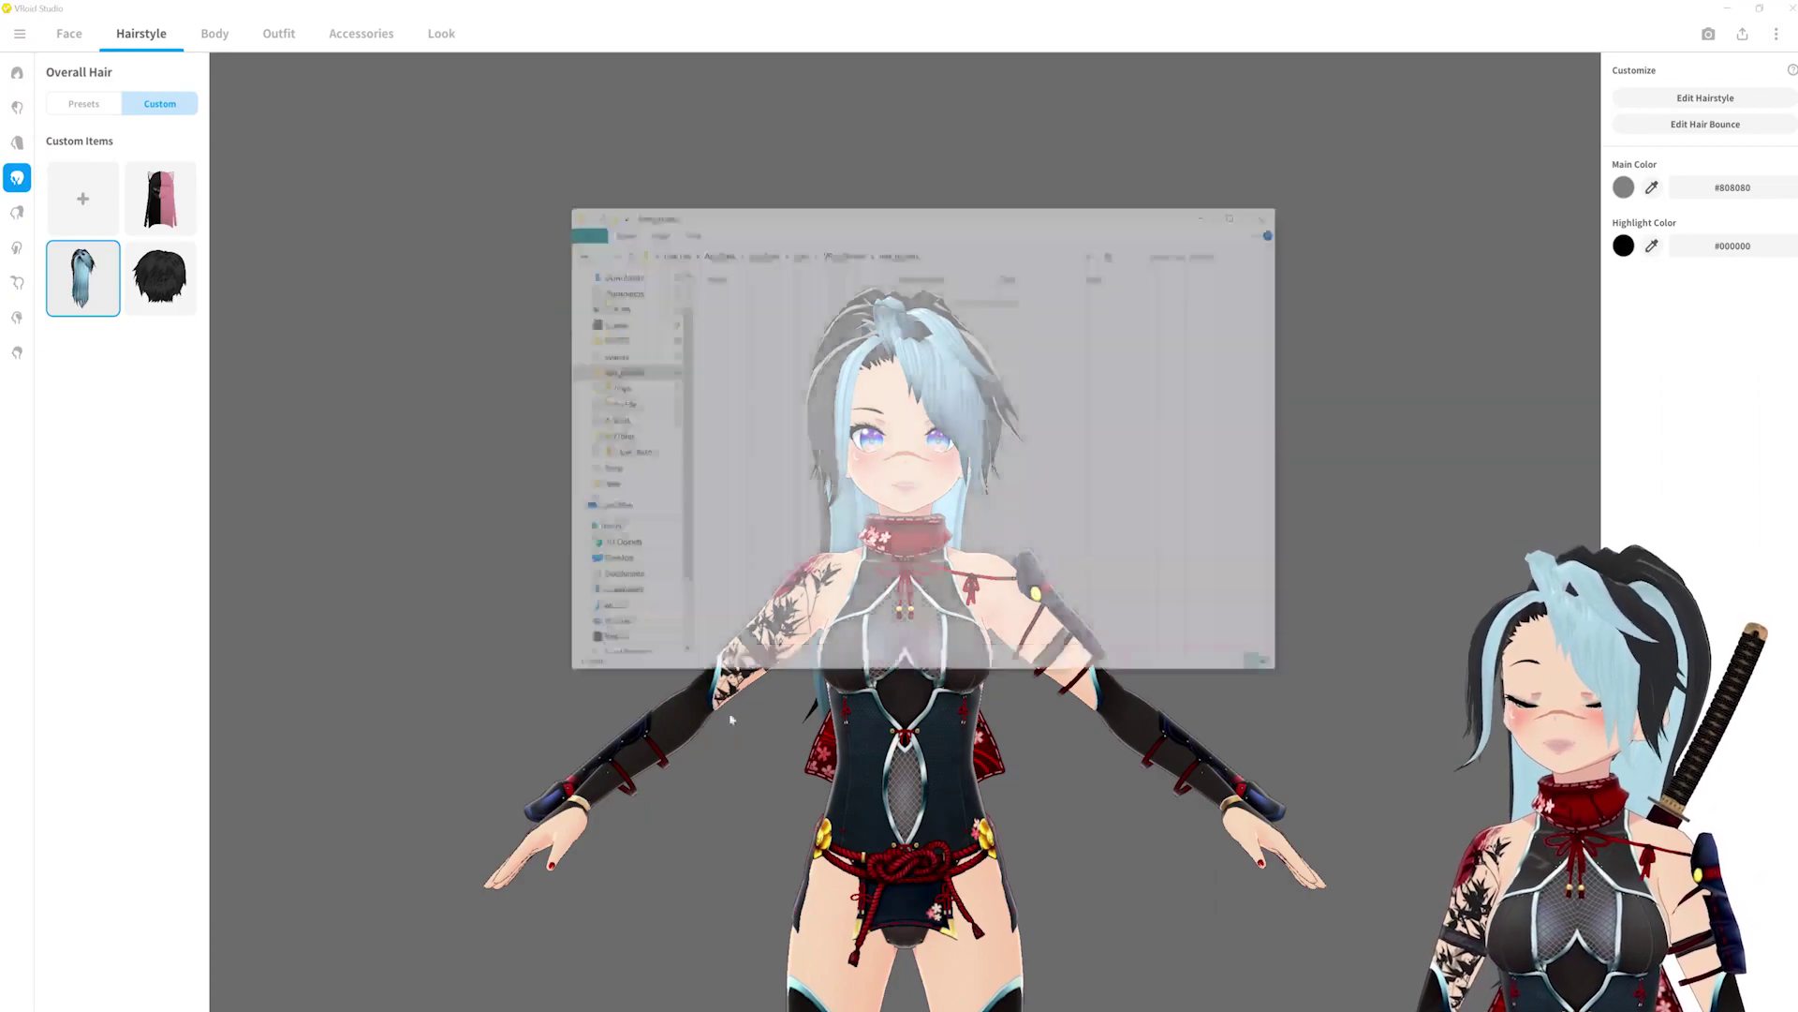
pyautogui.click(896, 154)
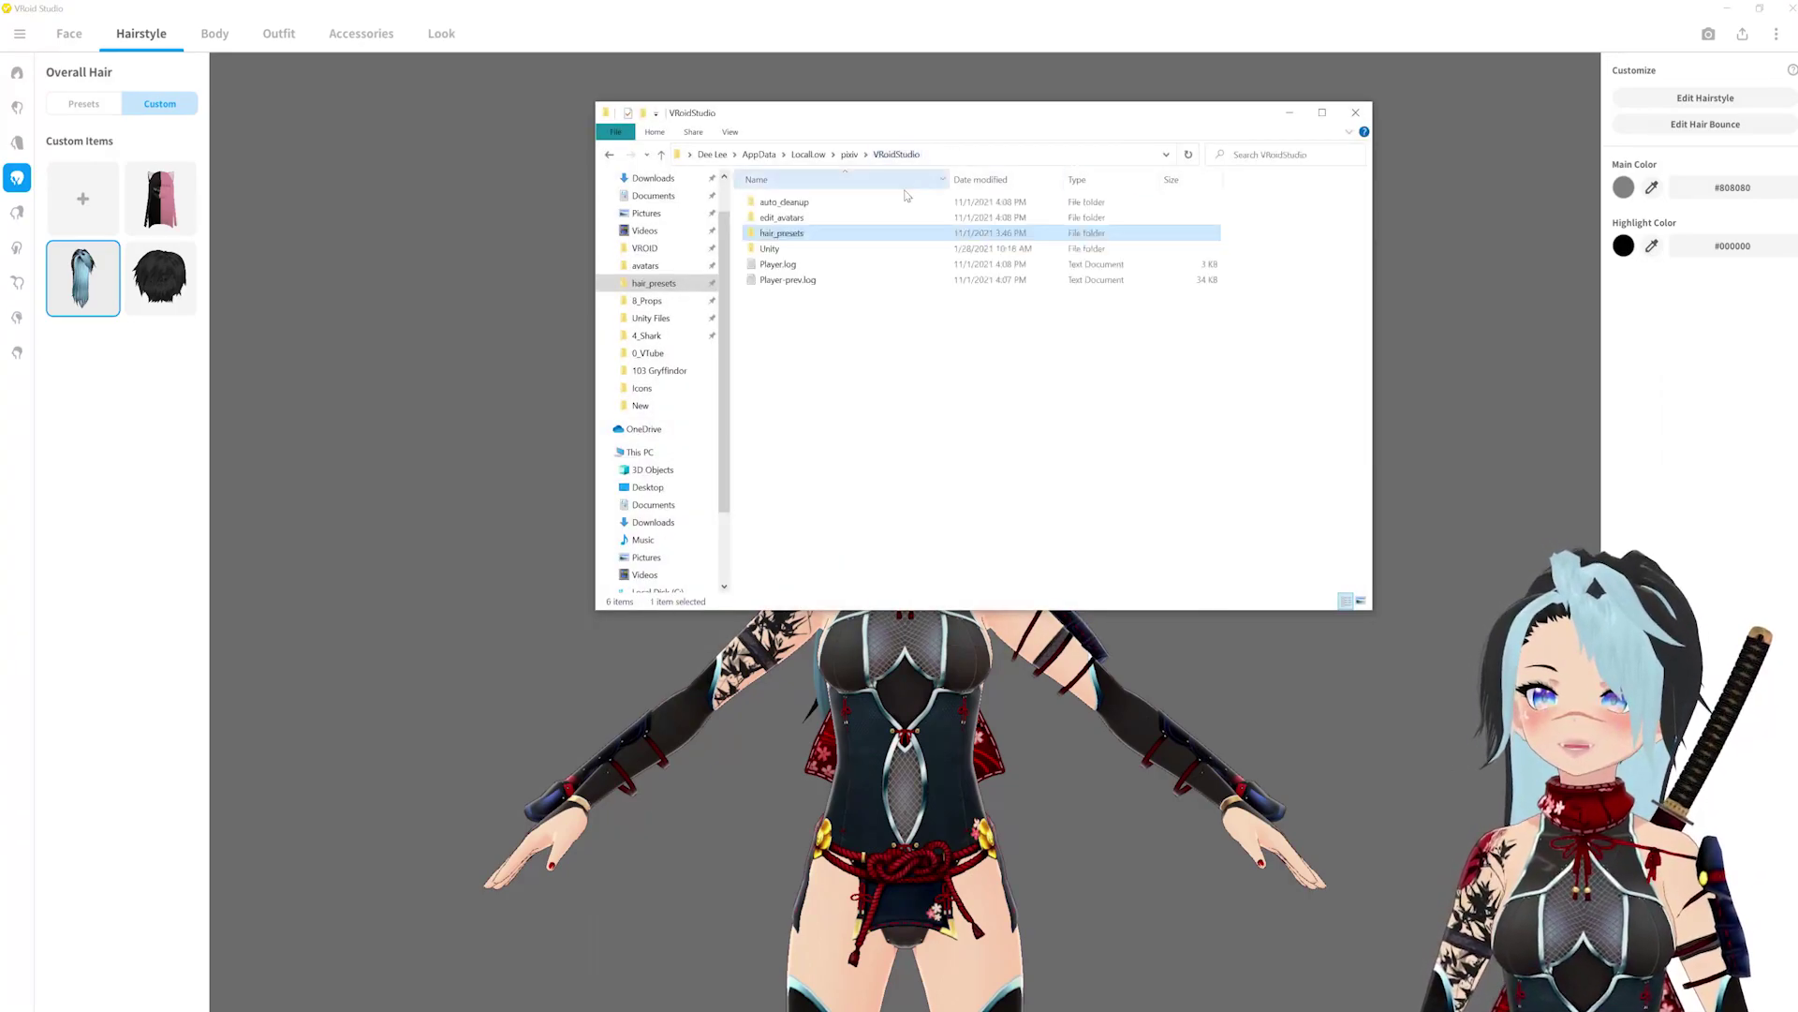
pyautogui.click(852, 156)
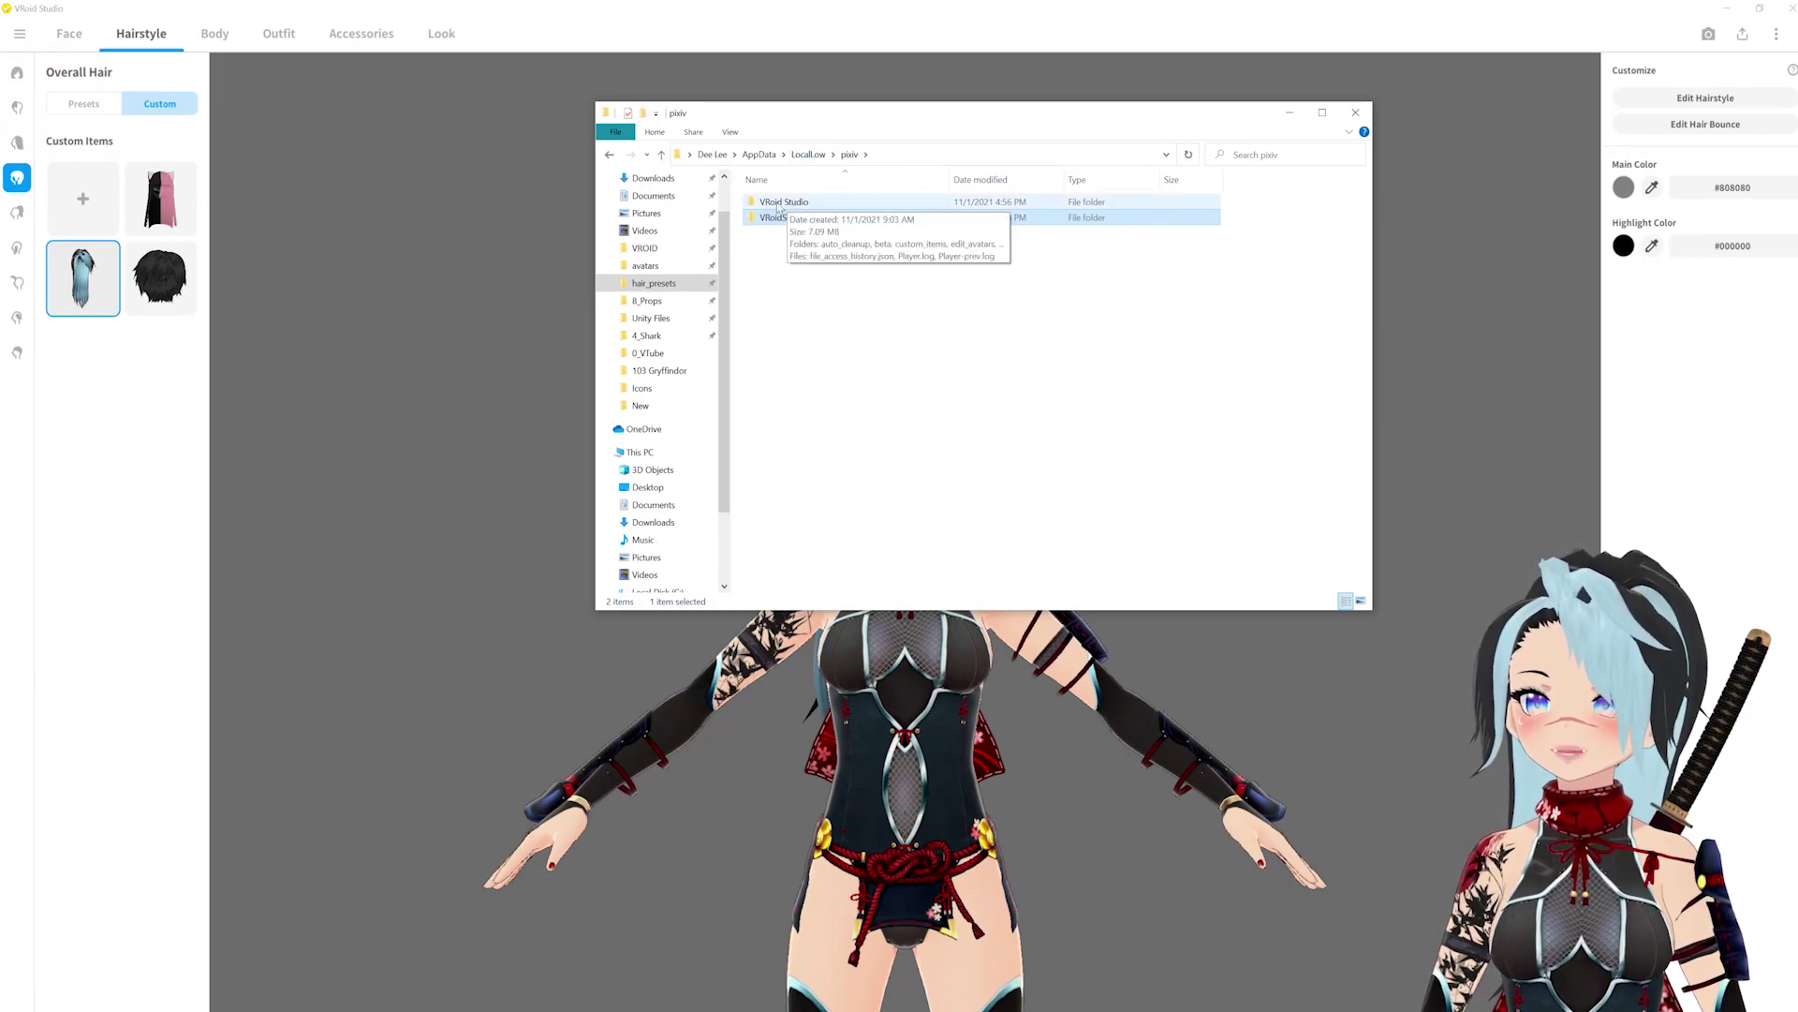
pyautogui.doubleClick(785, 204)
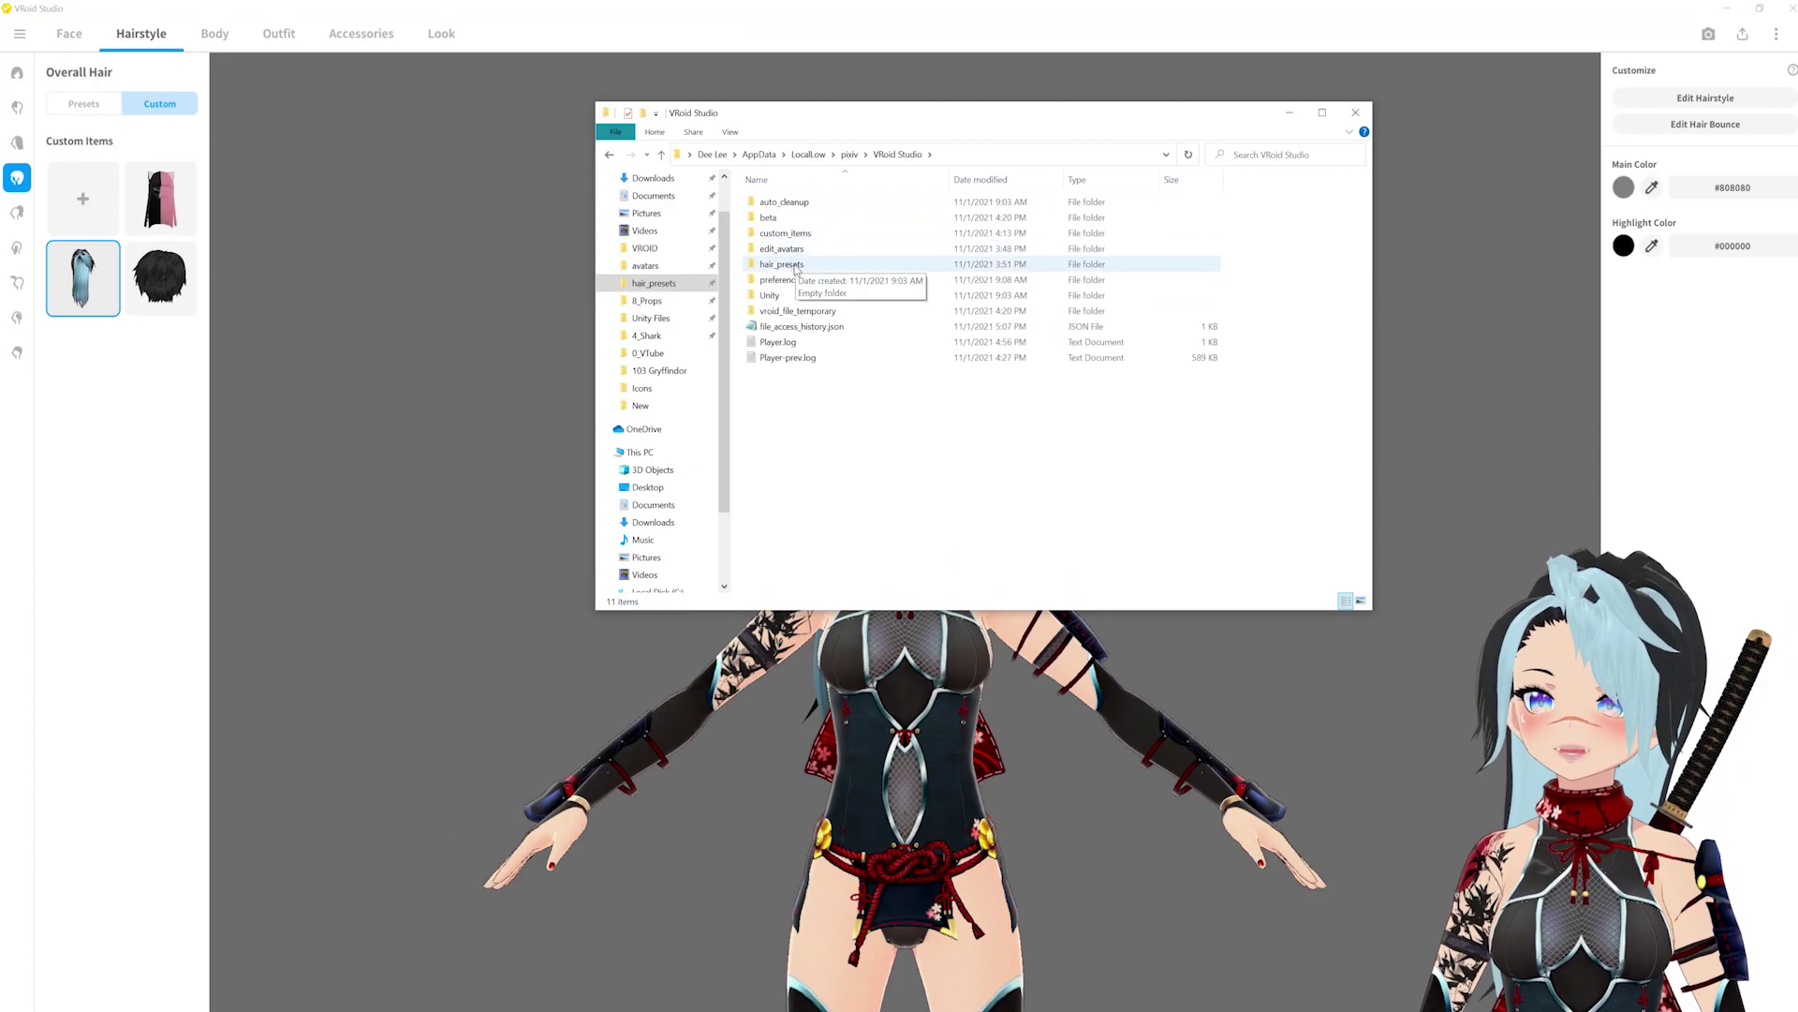
pyautogui.doubleClick(796, 270)
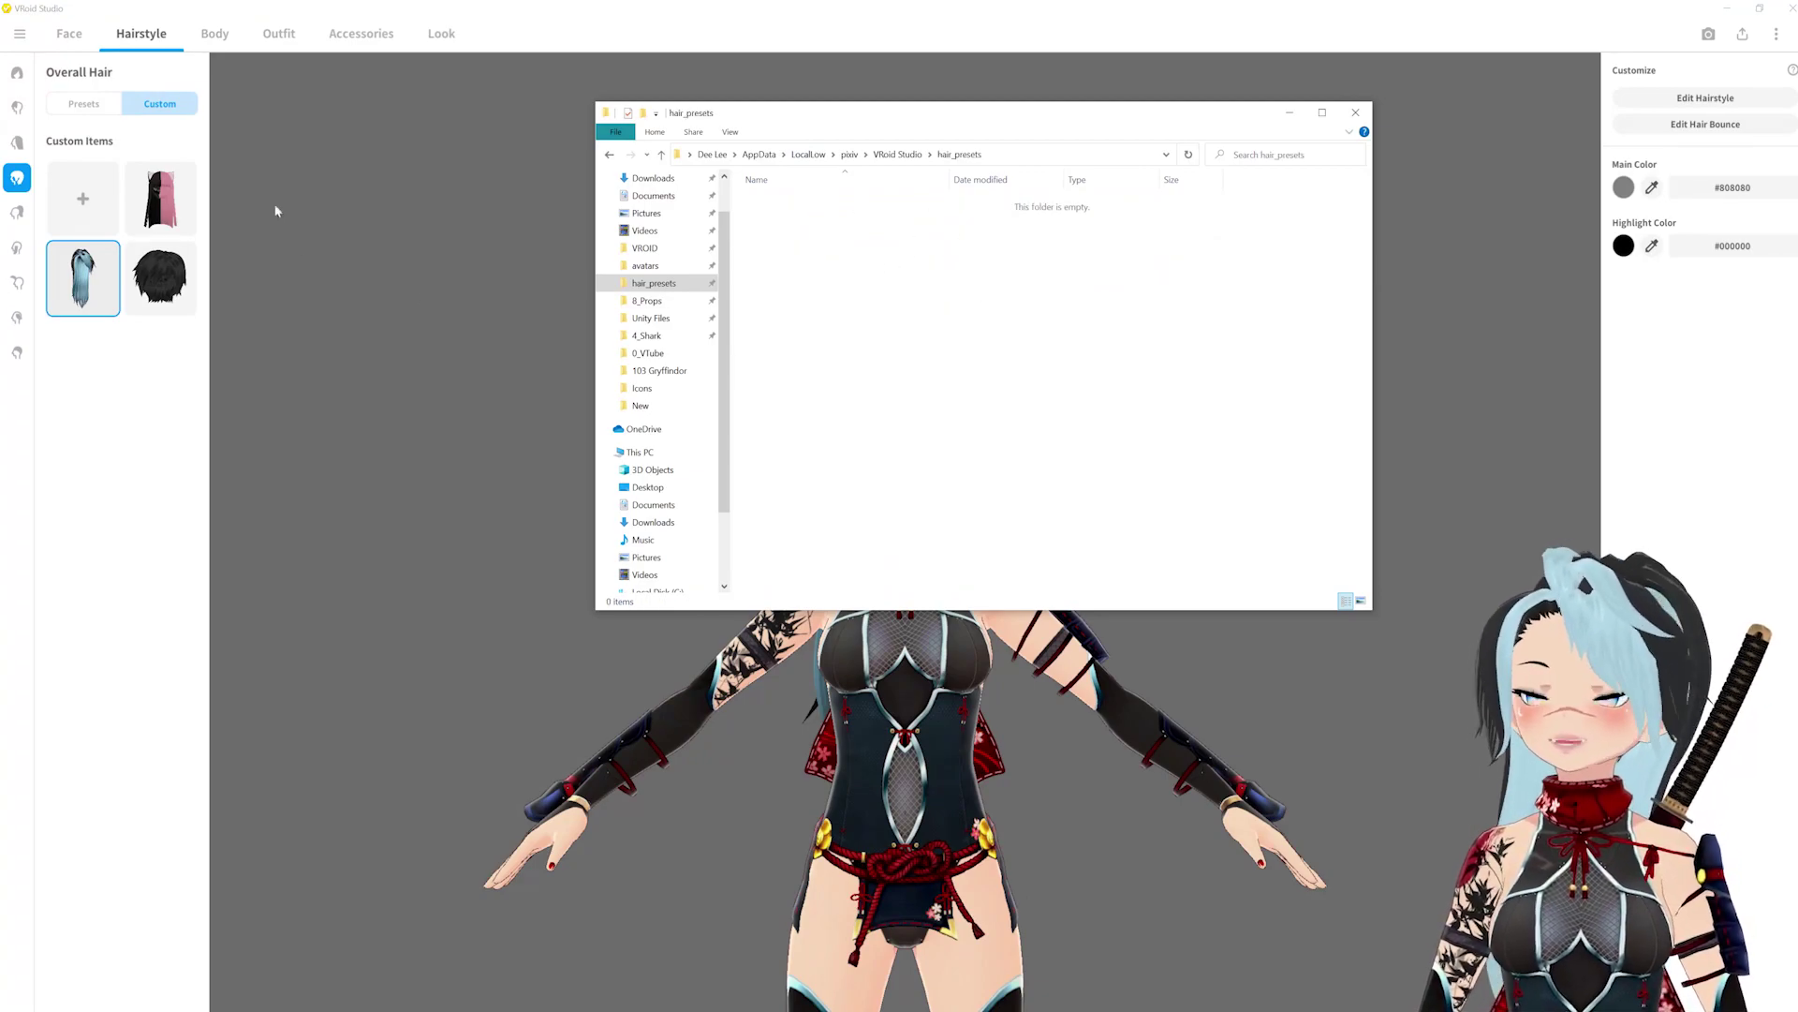
pyautogui.click(897, 155)
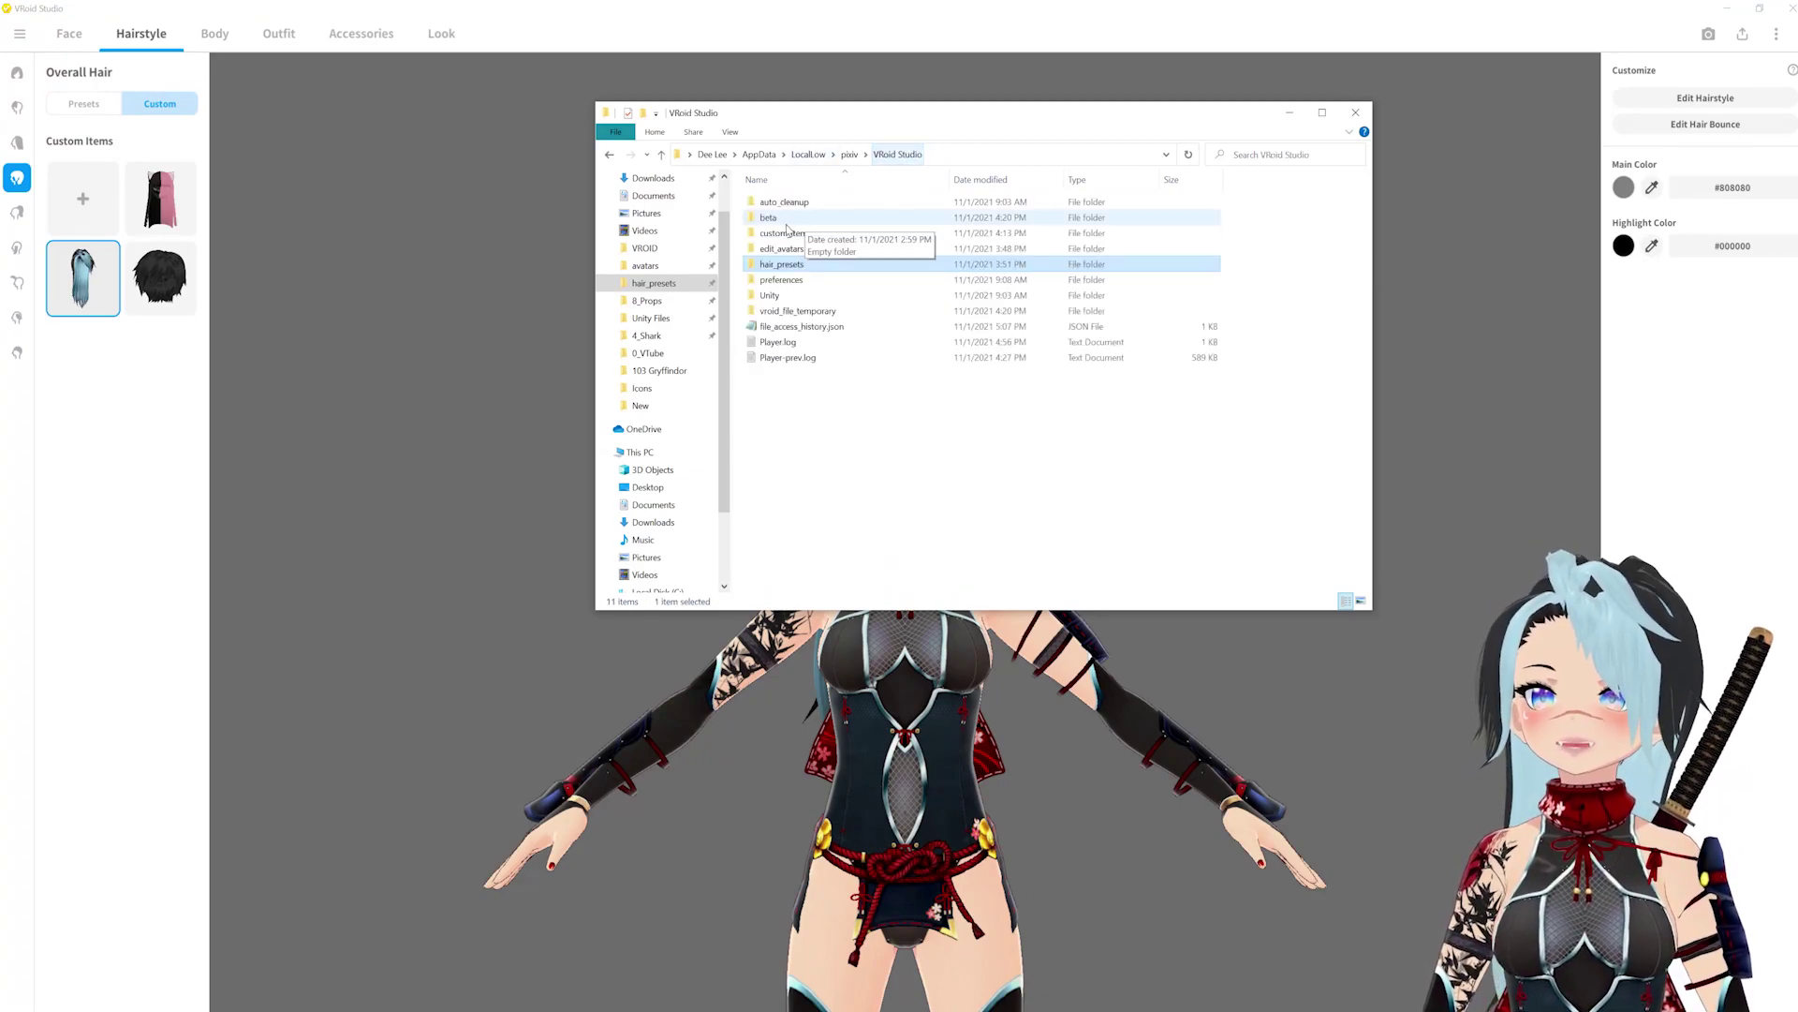
pyautogui.click(784, 202)
pyautogui.doubleClick(795, 233)
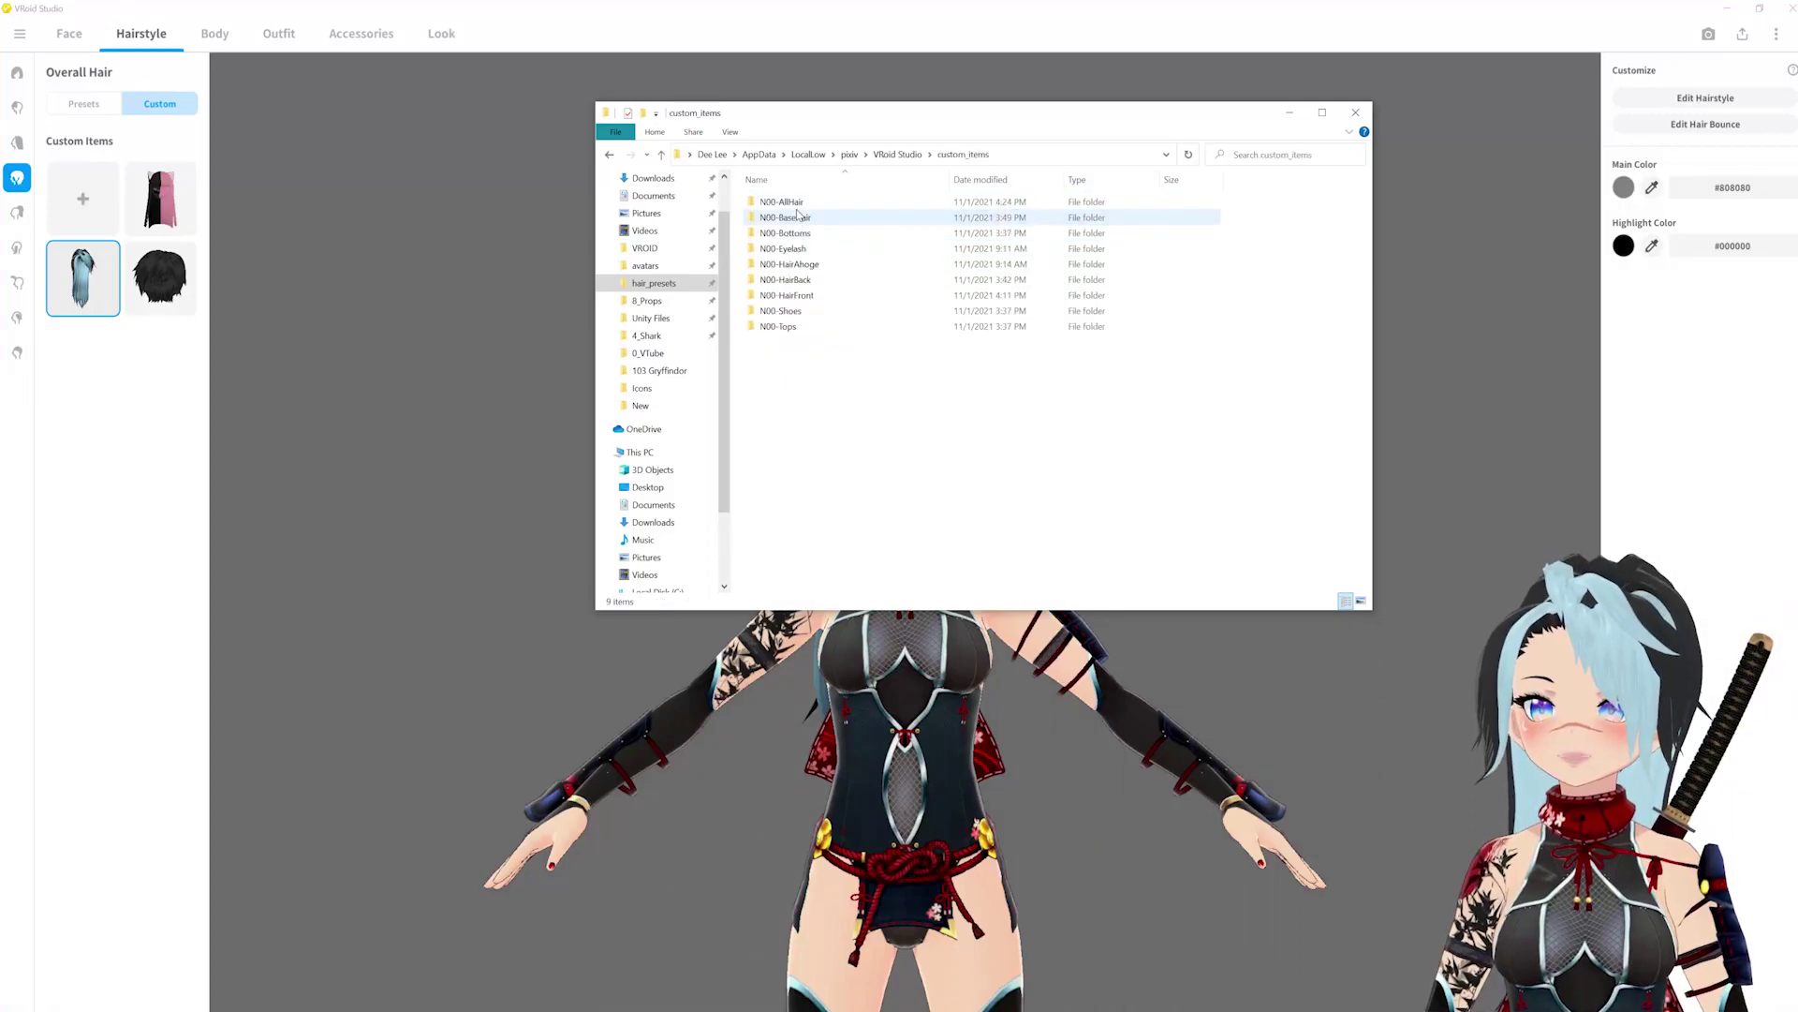
pyautogui.doubleClick(899, 202)
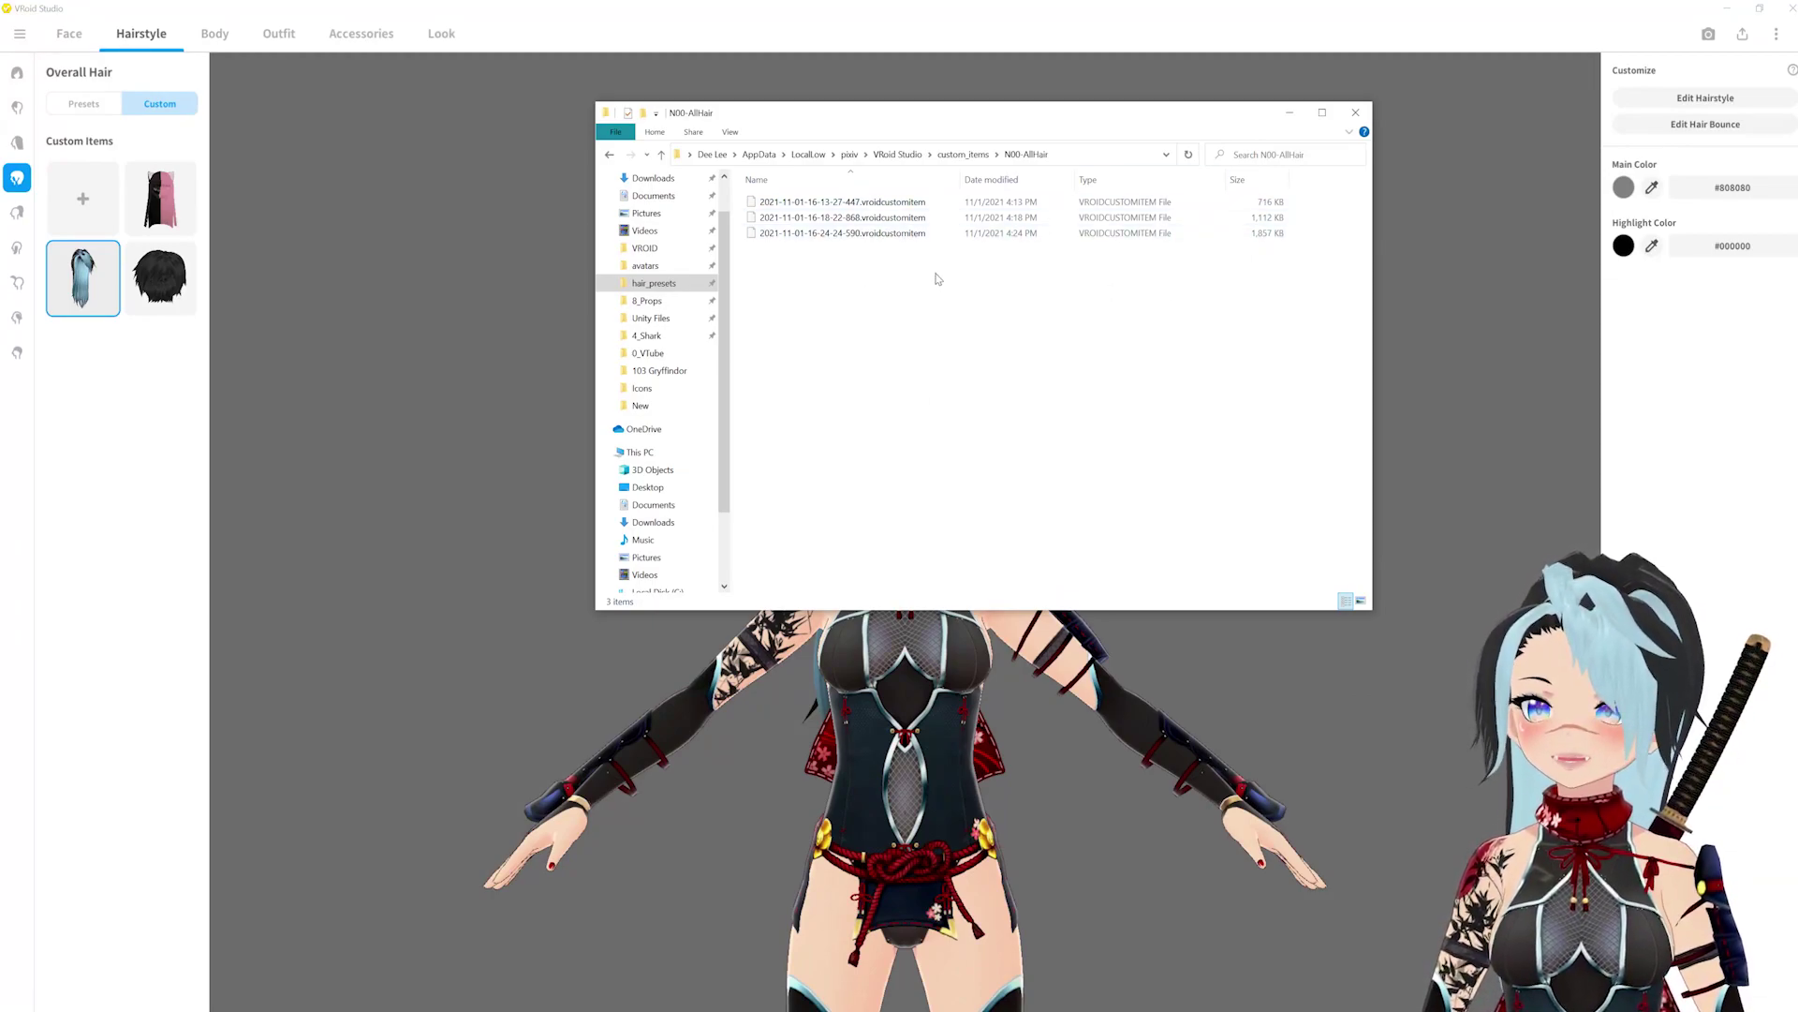
# Inspect the saved hair item files, then put the pink and black cat-ear custom hair on the model.
pyautogui.click(848, 202)
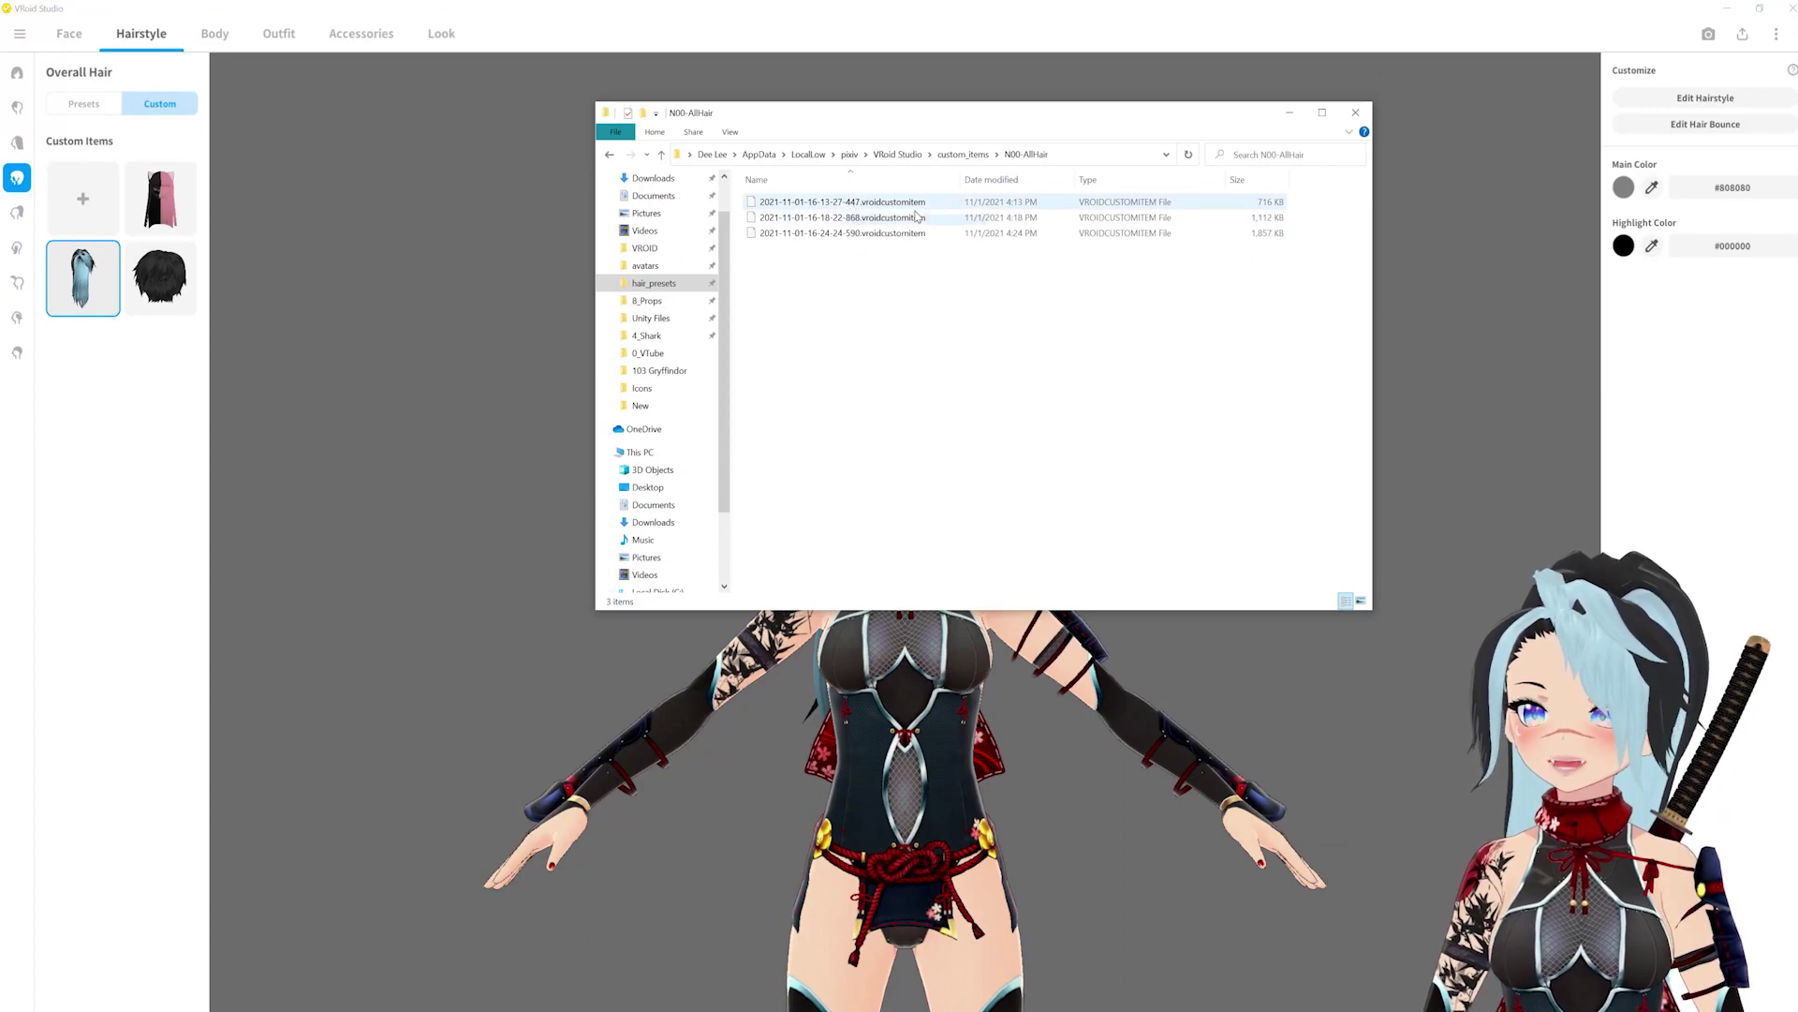
pyautogui.click(1087, 250)
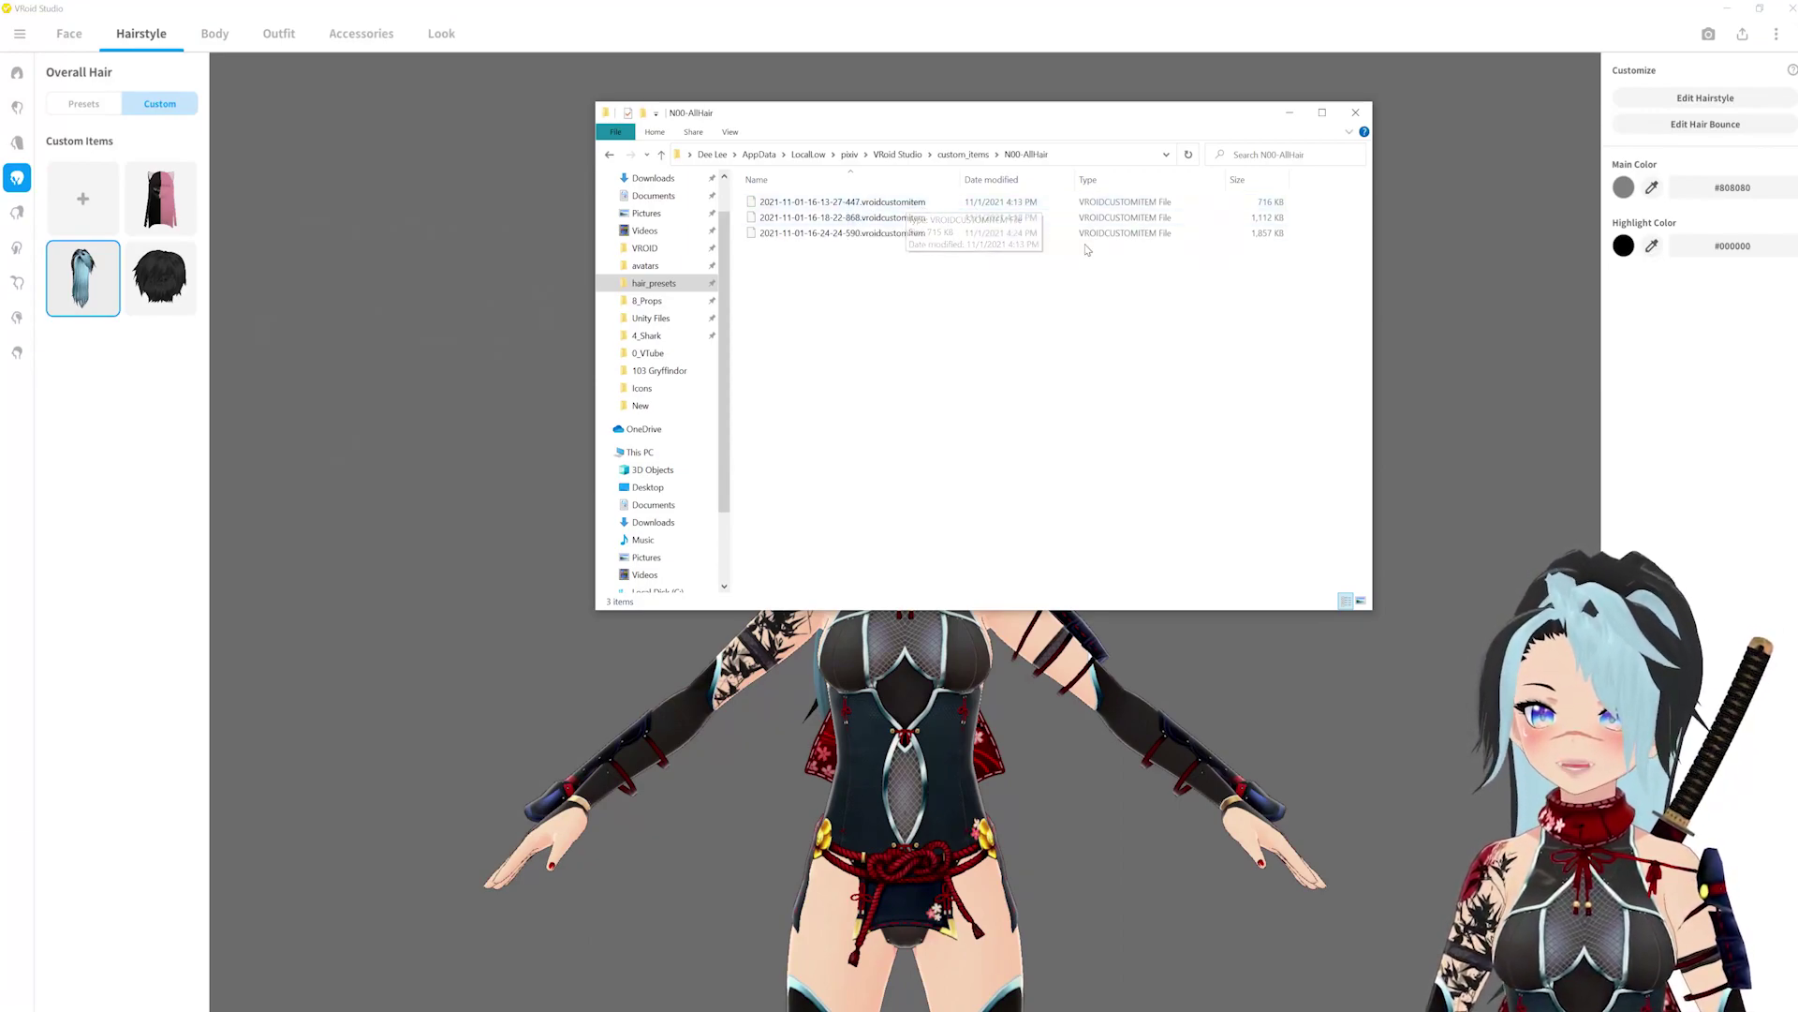
pyautogui.click(904, 217)
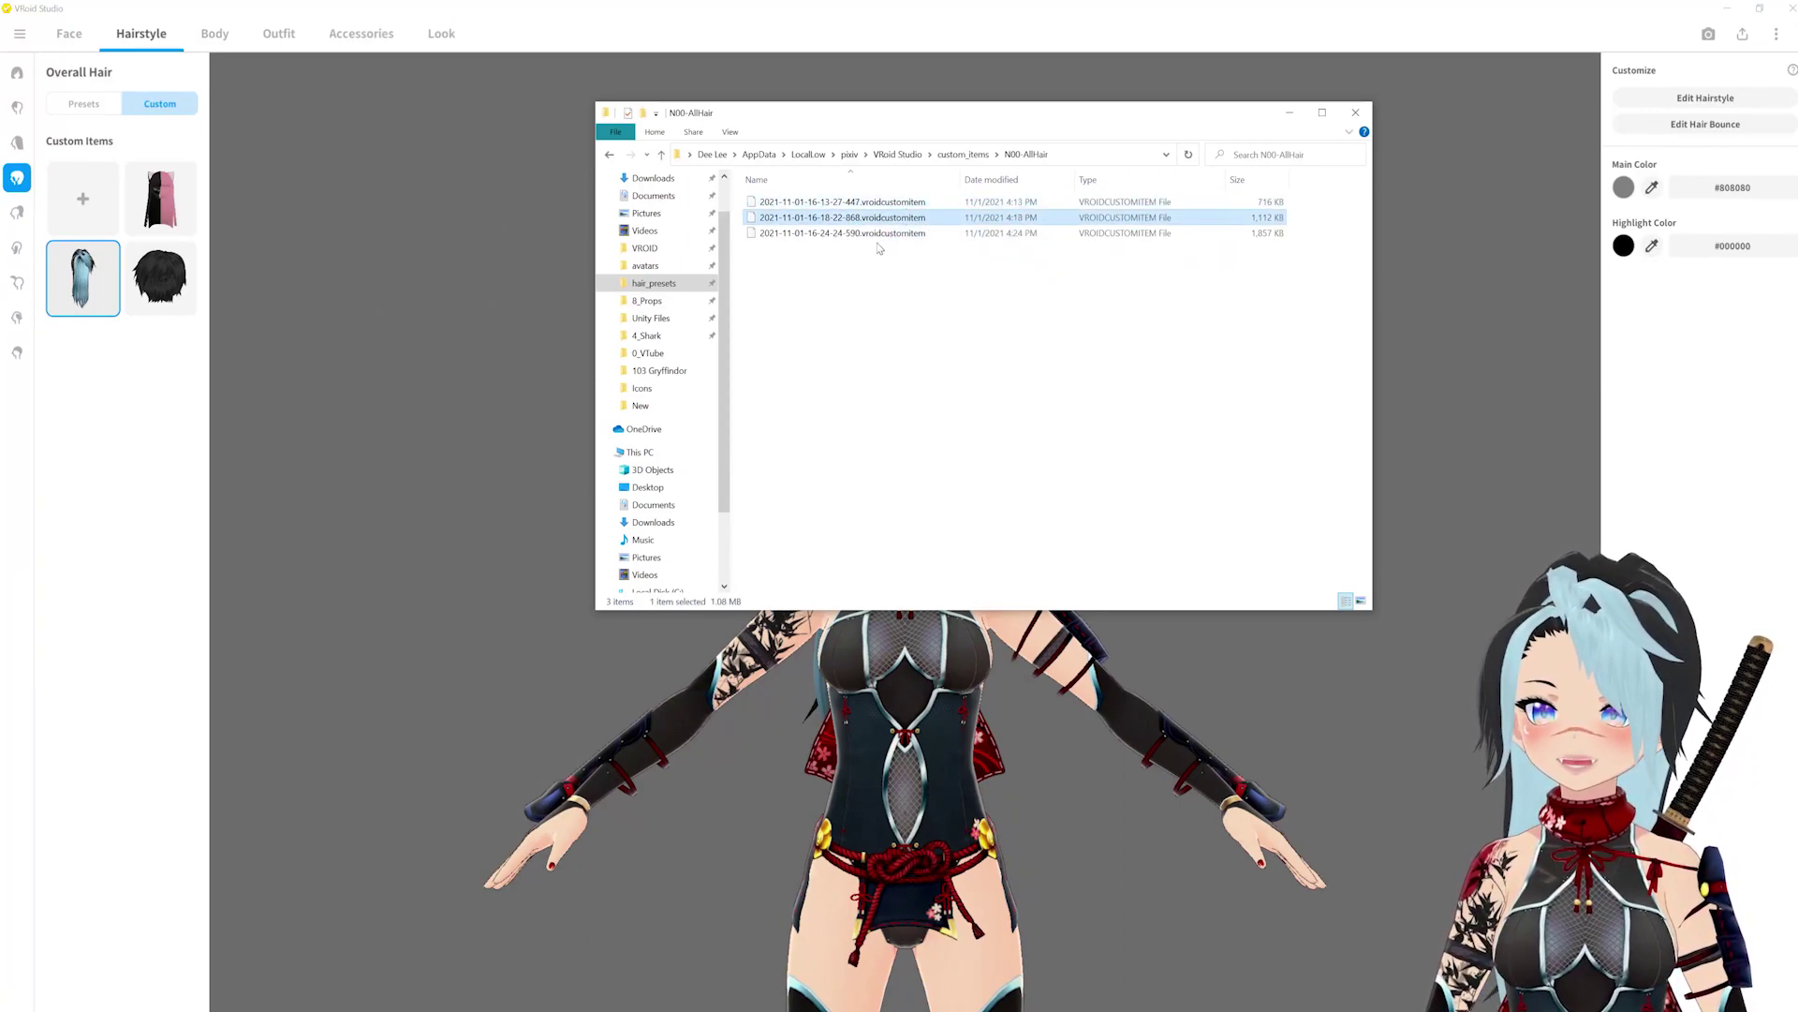
pyautogui.click(797, 202)
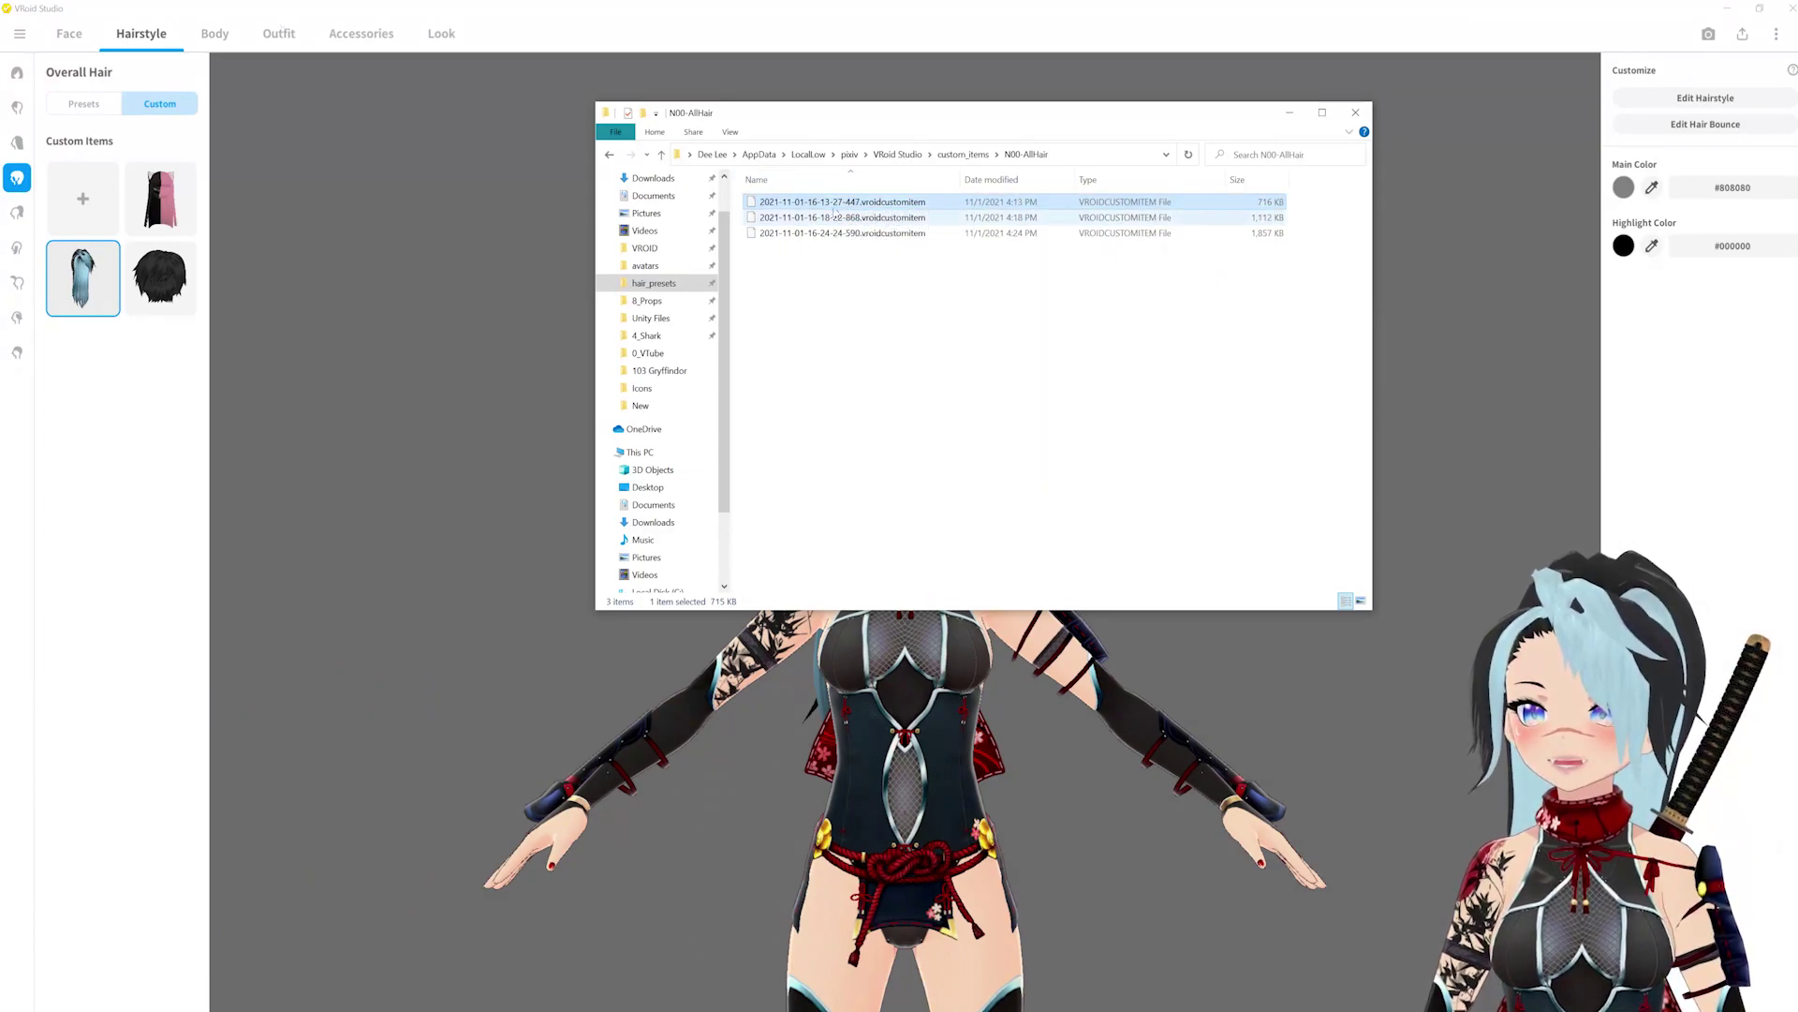
pyautogui.click(130, 175)
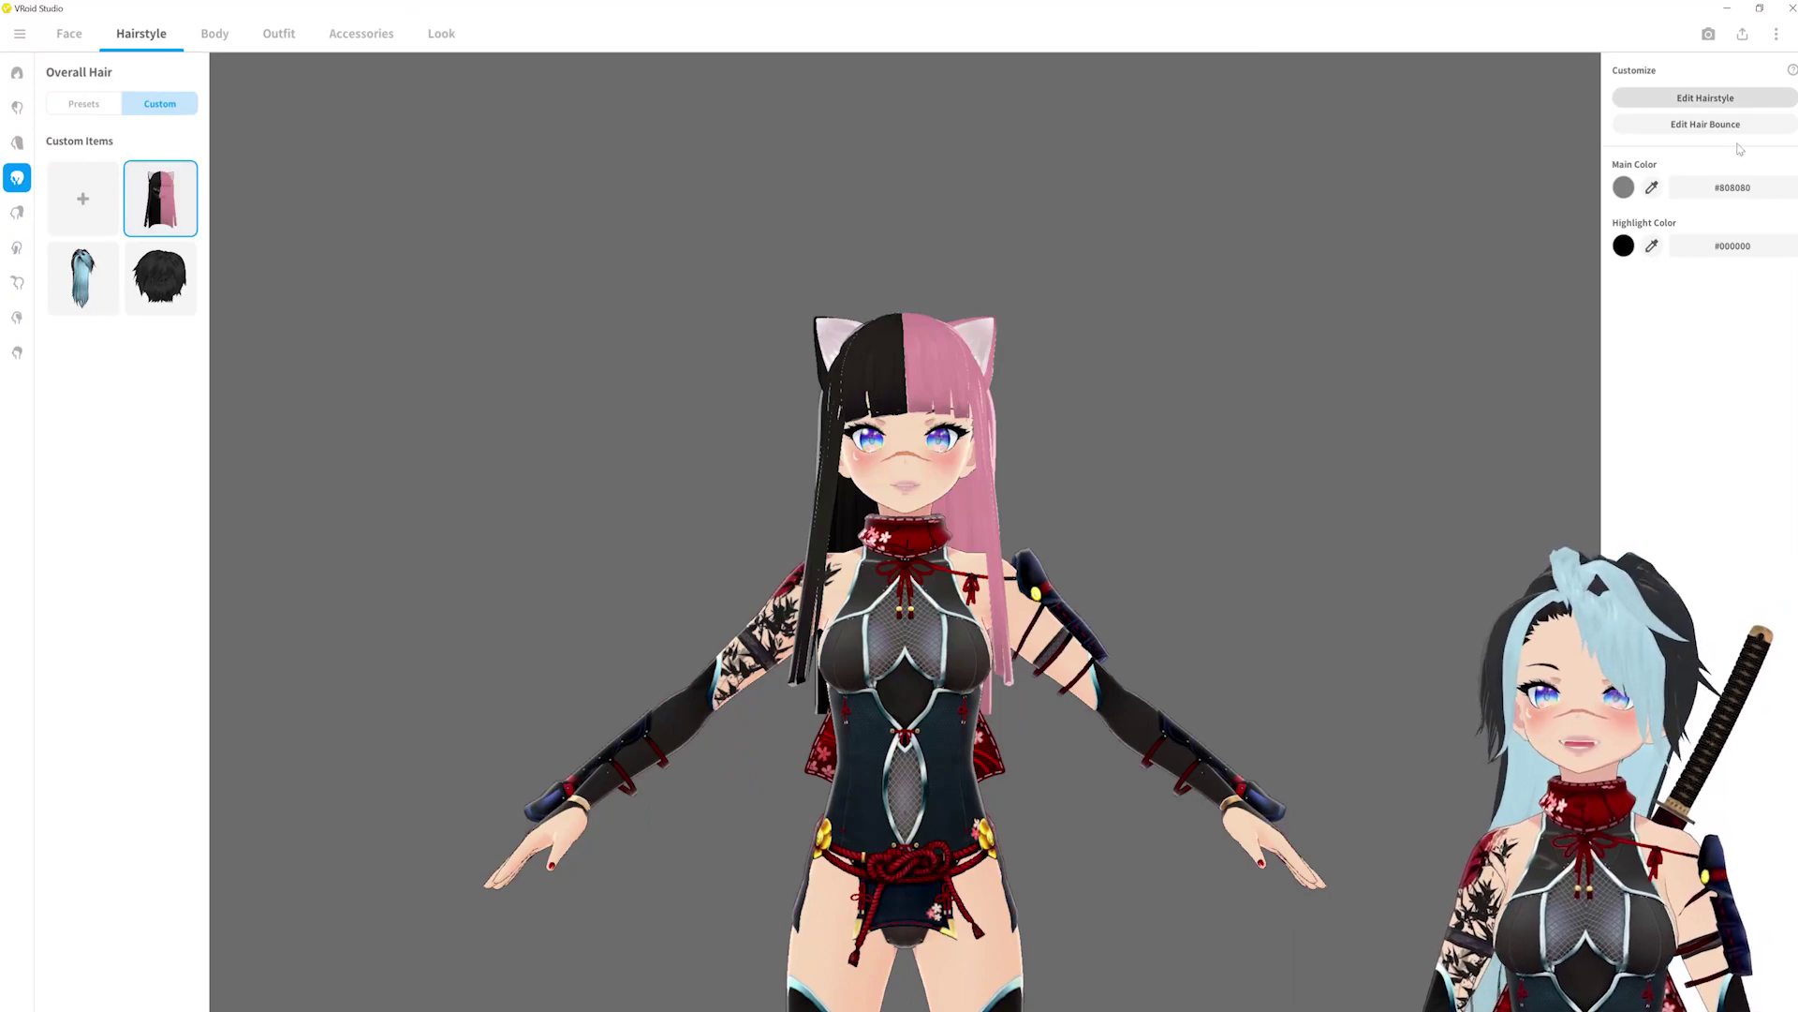
# Open the cat-ear hairstyle in the editor, inspect a bang guide from behind, then close without saving.
pyautogui.click(1706, 97)
pyautogui.moveTo(712, 412); pyautogui.dragTo(907, 334, button='right')
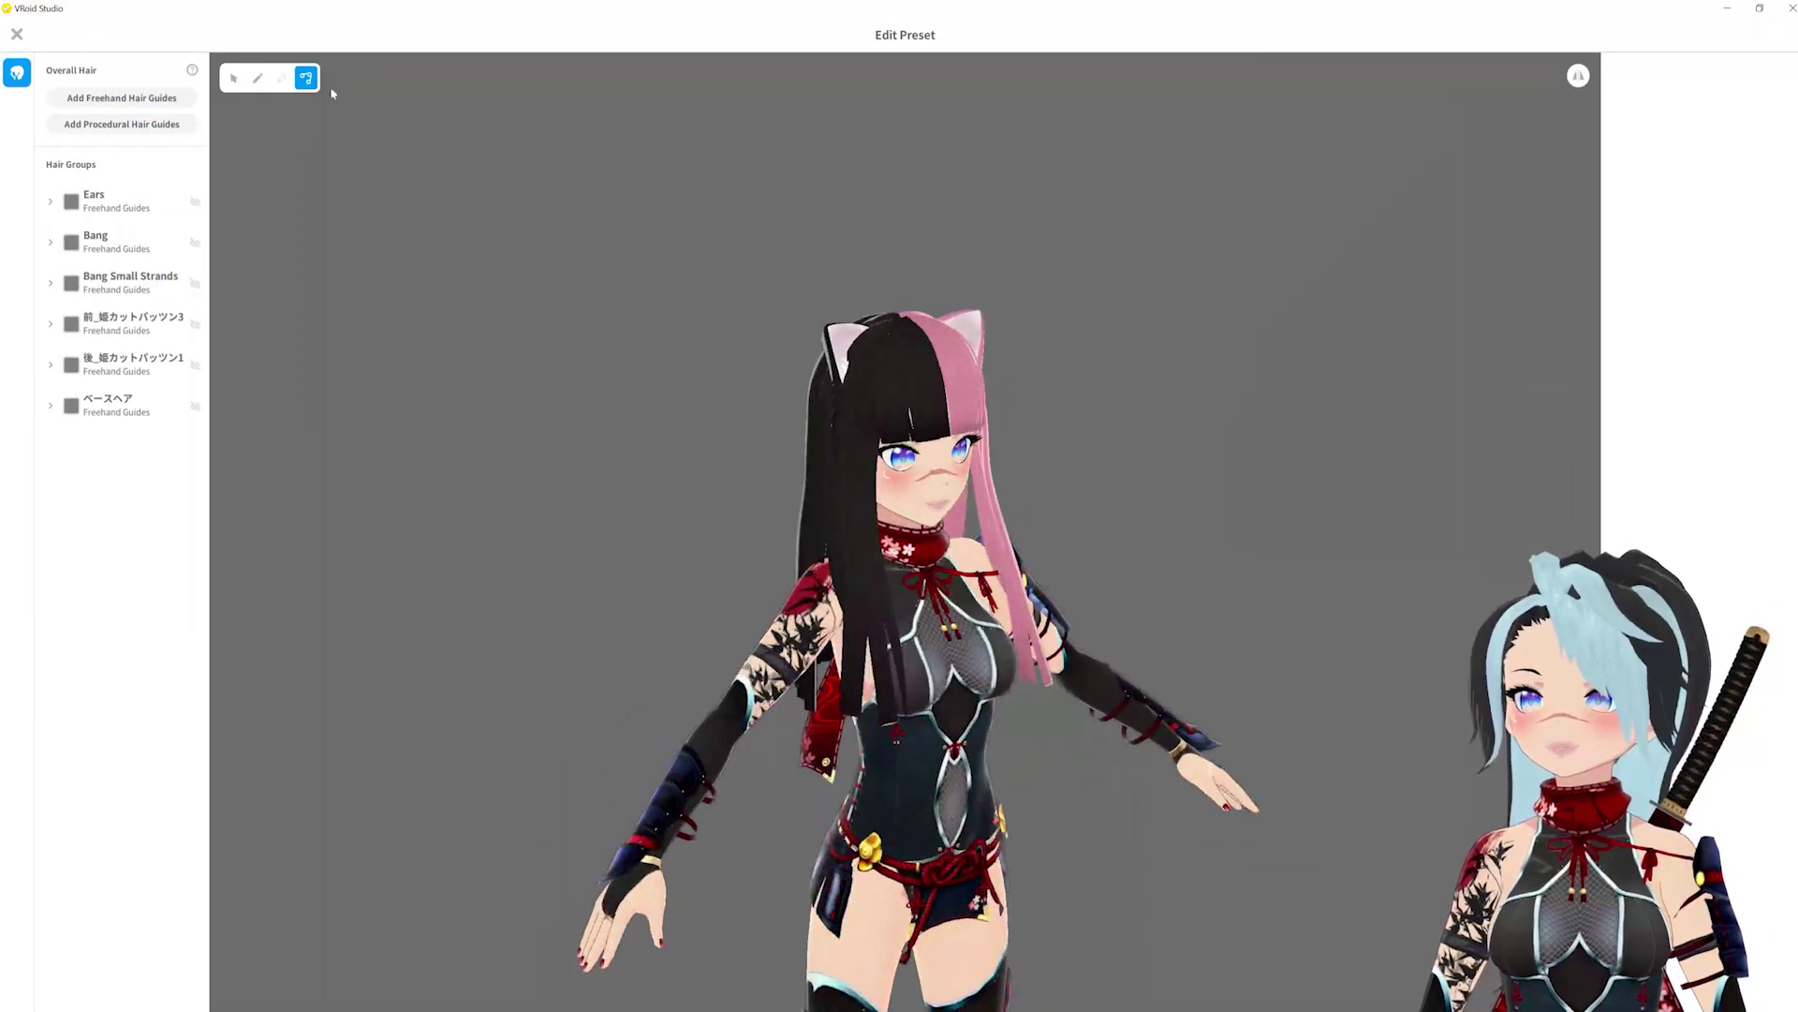
pyautogui.click(907, 335)
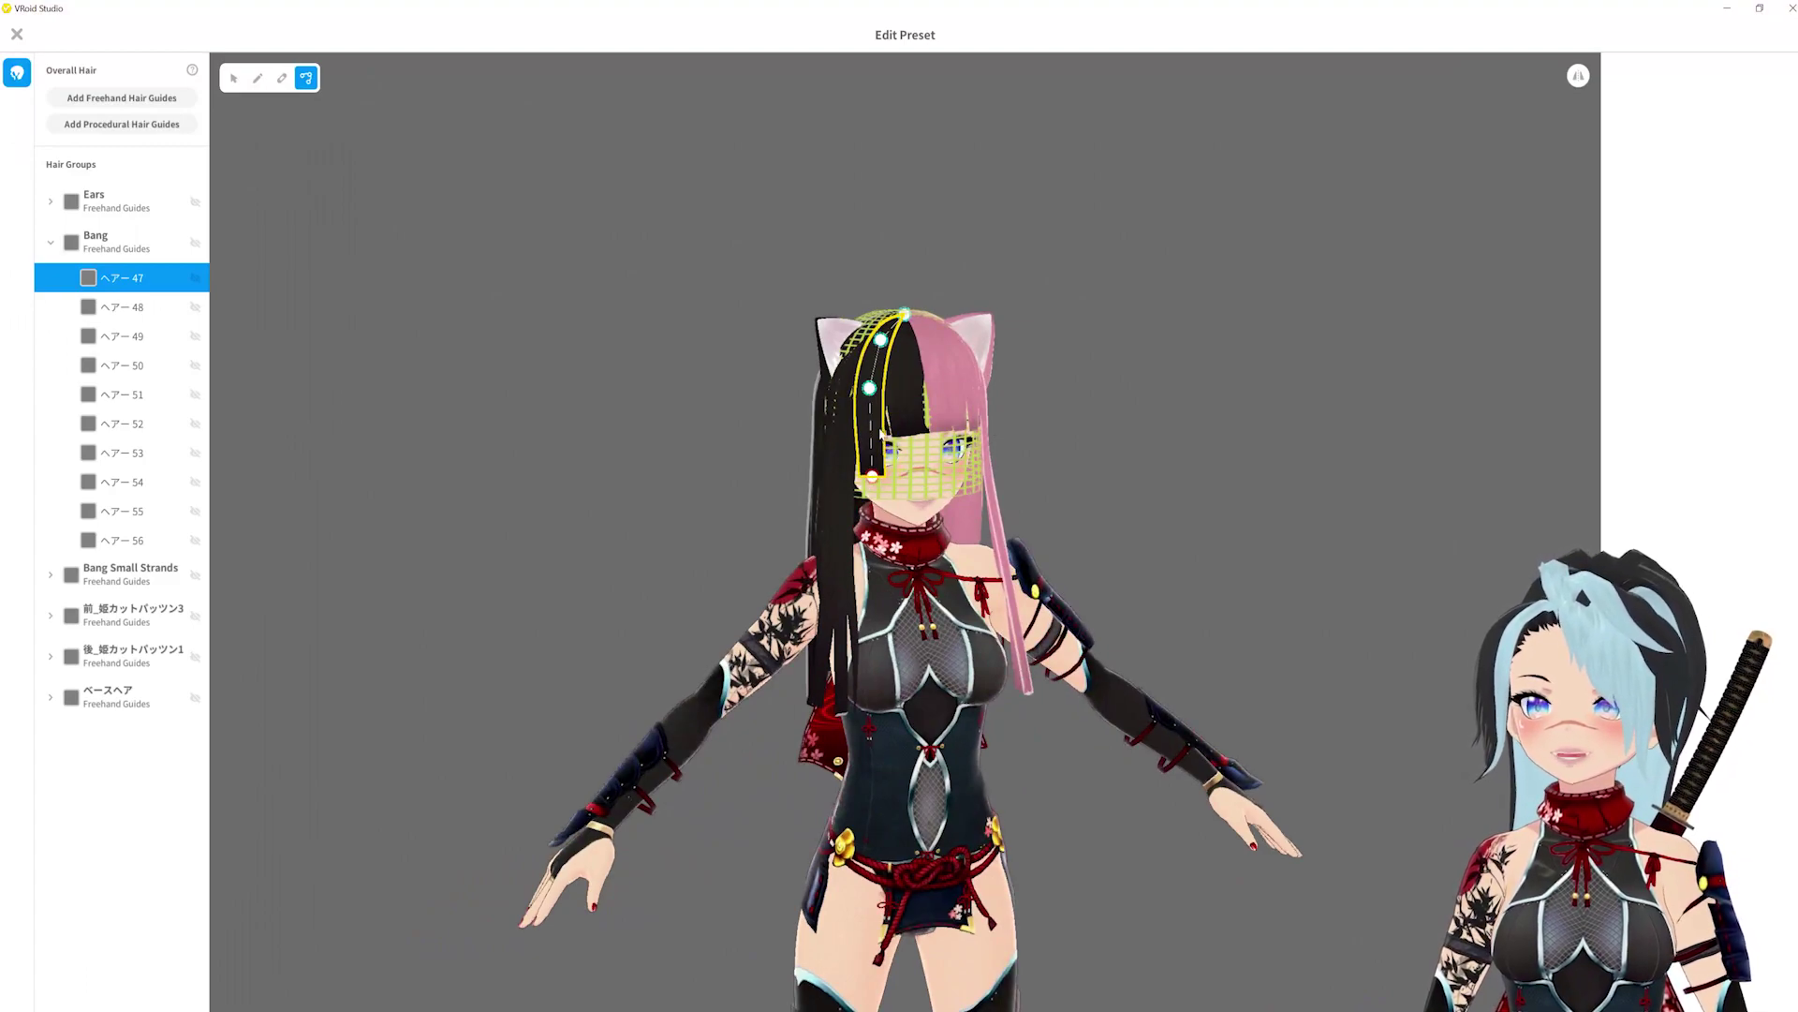
pyautogui.press('Escape')
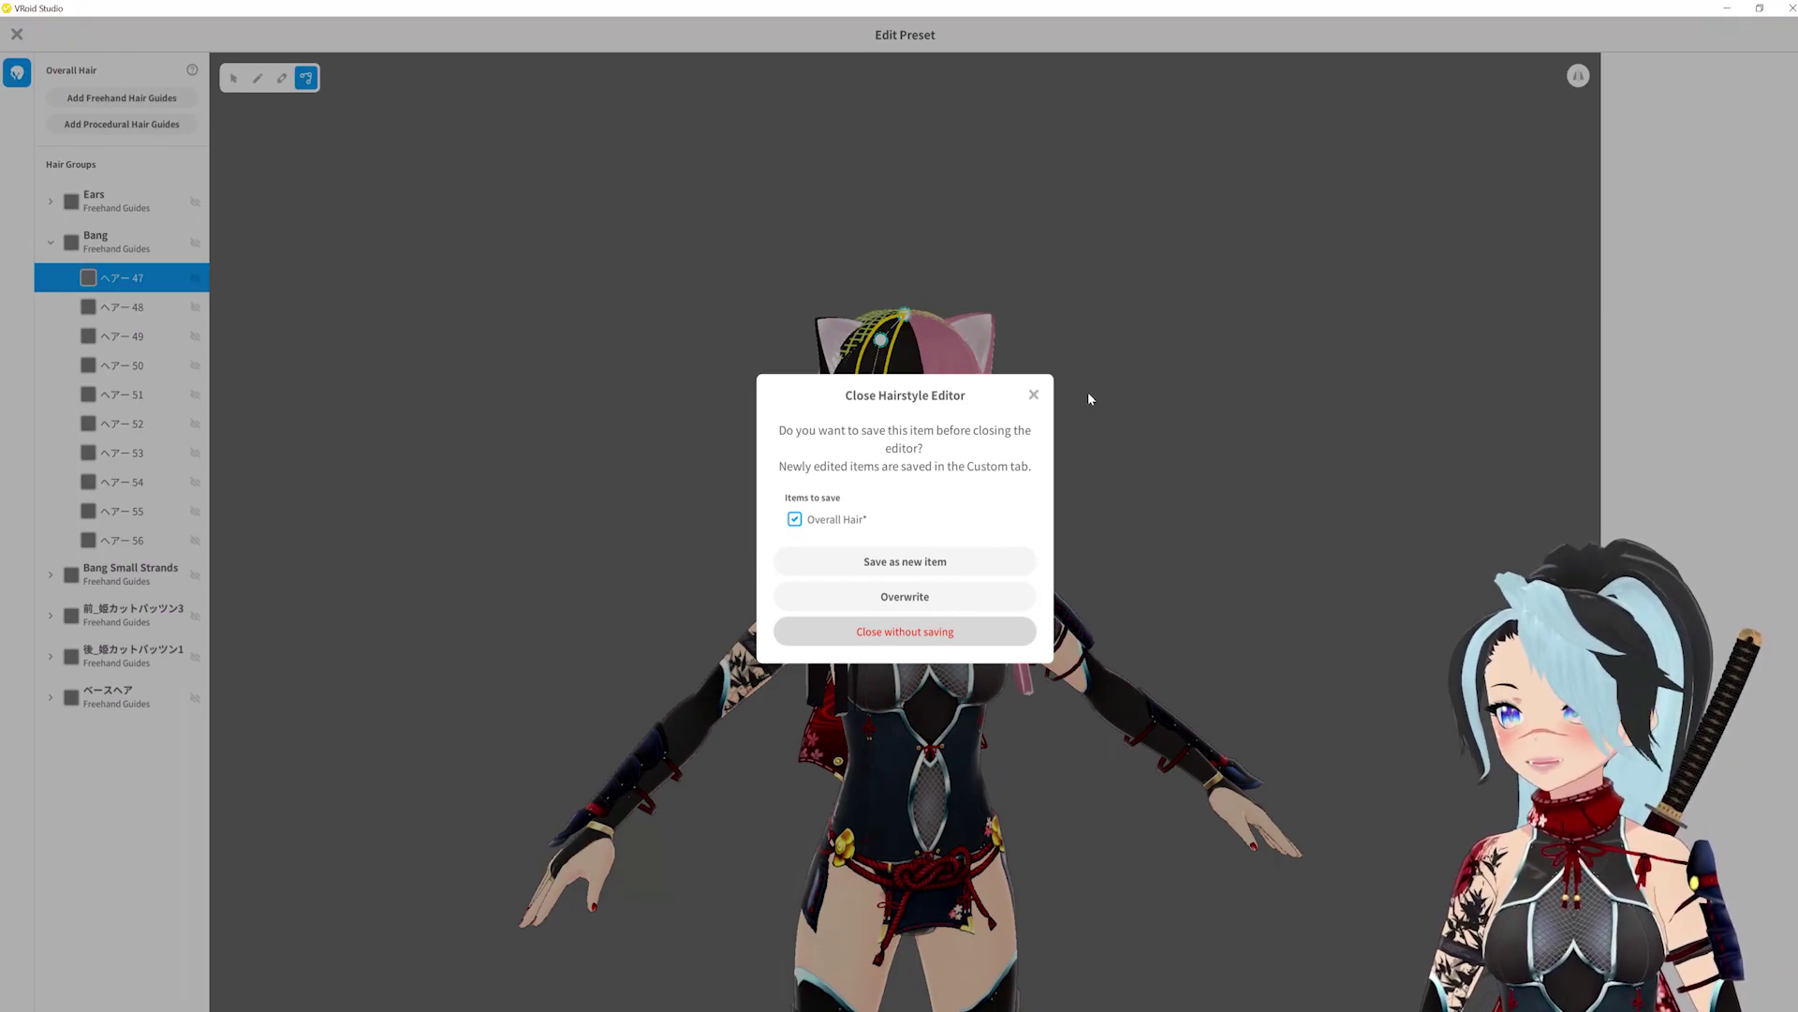
pyautogui.press('Return')
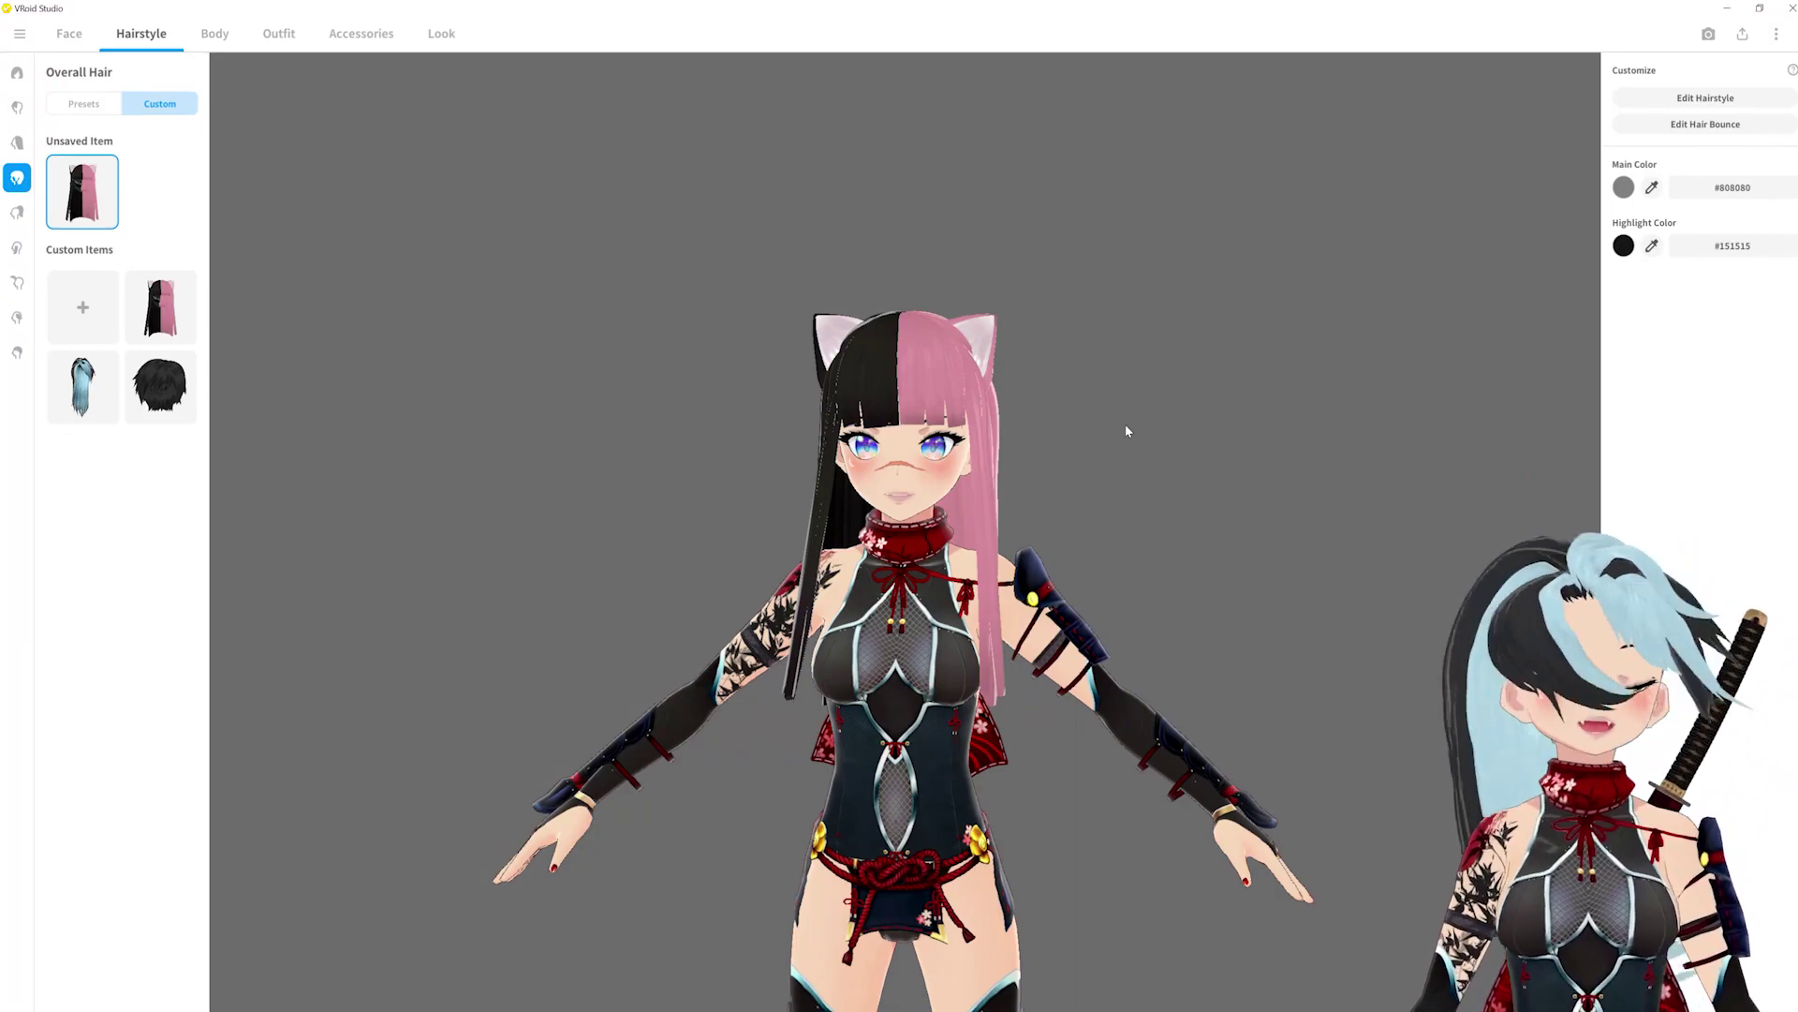
# Switch to Hairstyle Sets and spin the model to view the gray braided preset hair.
pyautogui.click(17, 72)
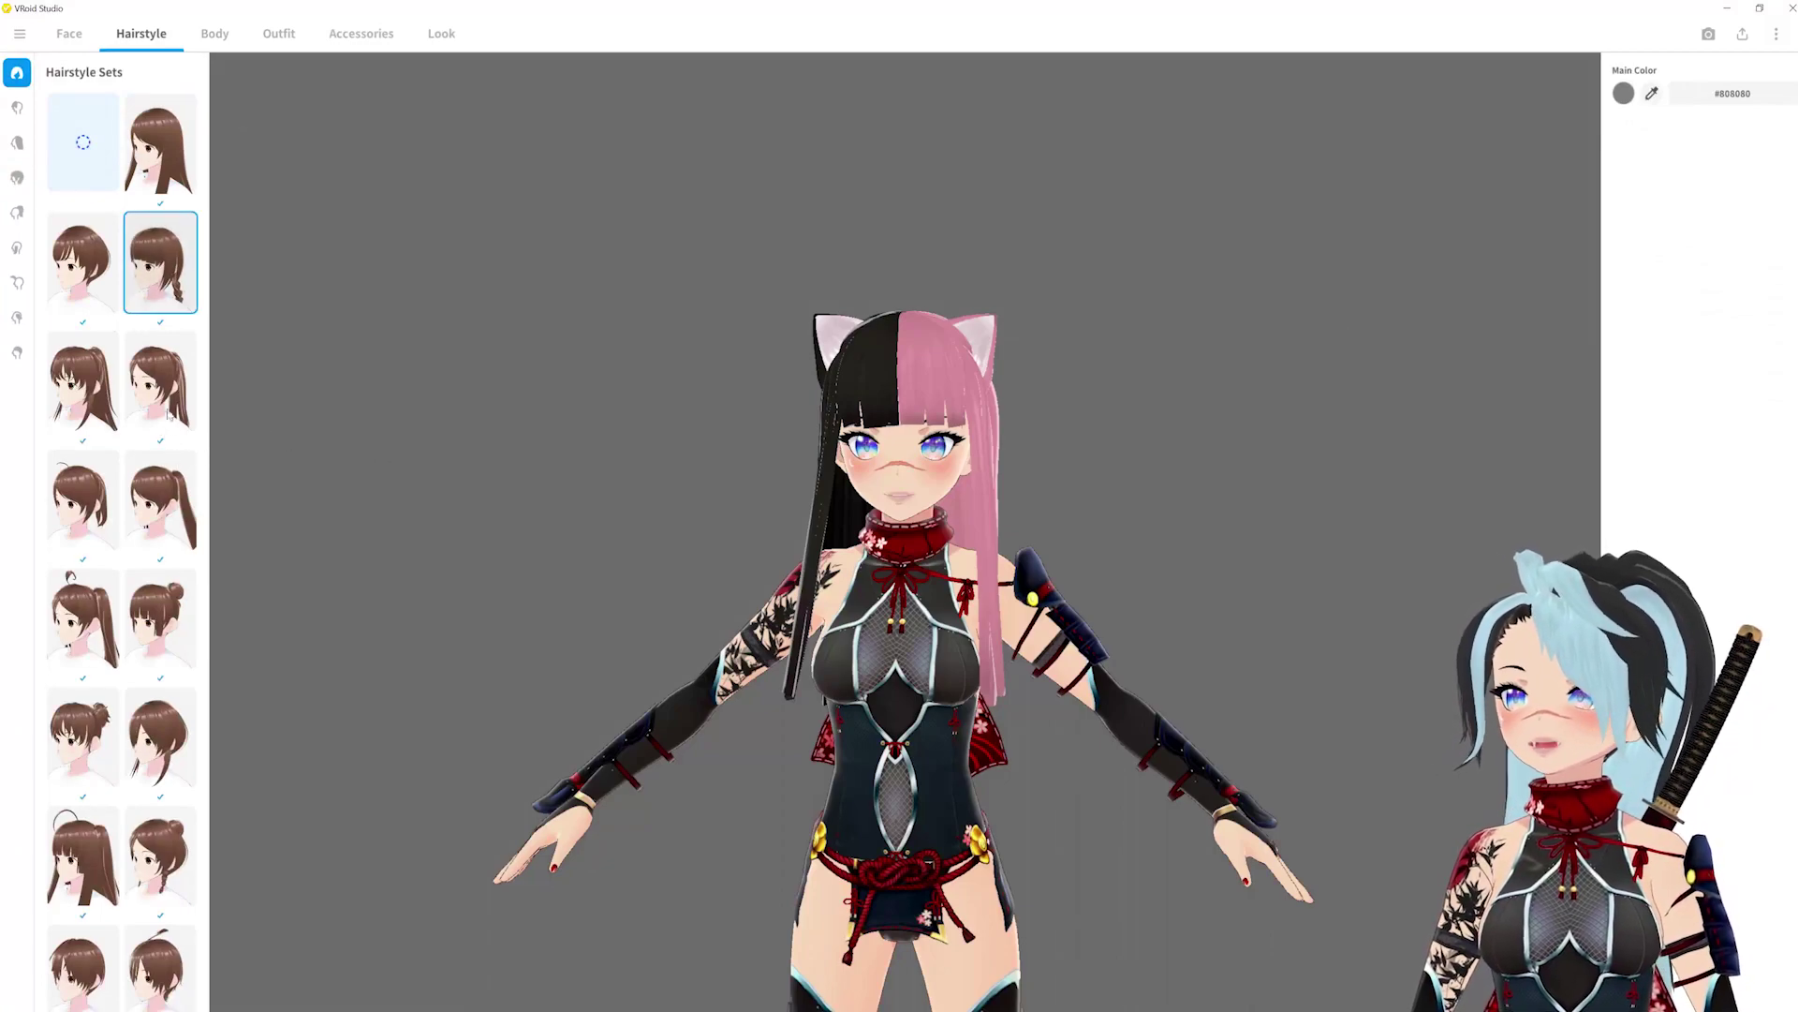
pyautogui.moveTo(660, 471); pyautogui.dragTo(840, 474)
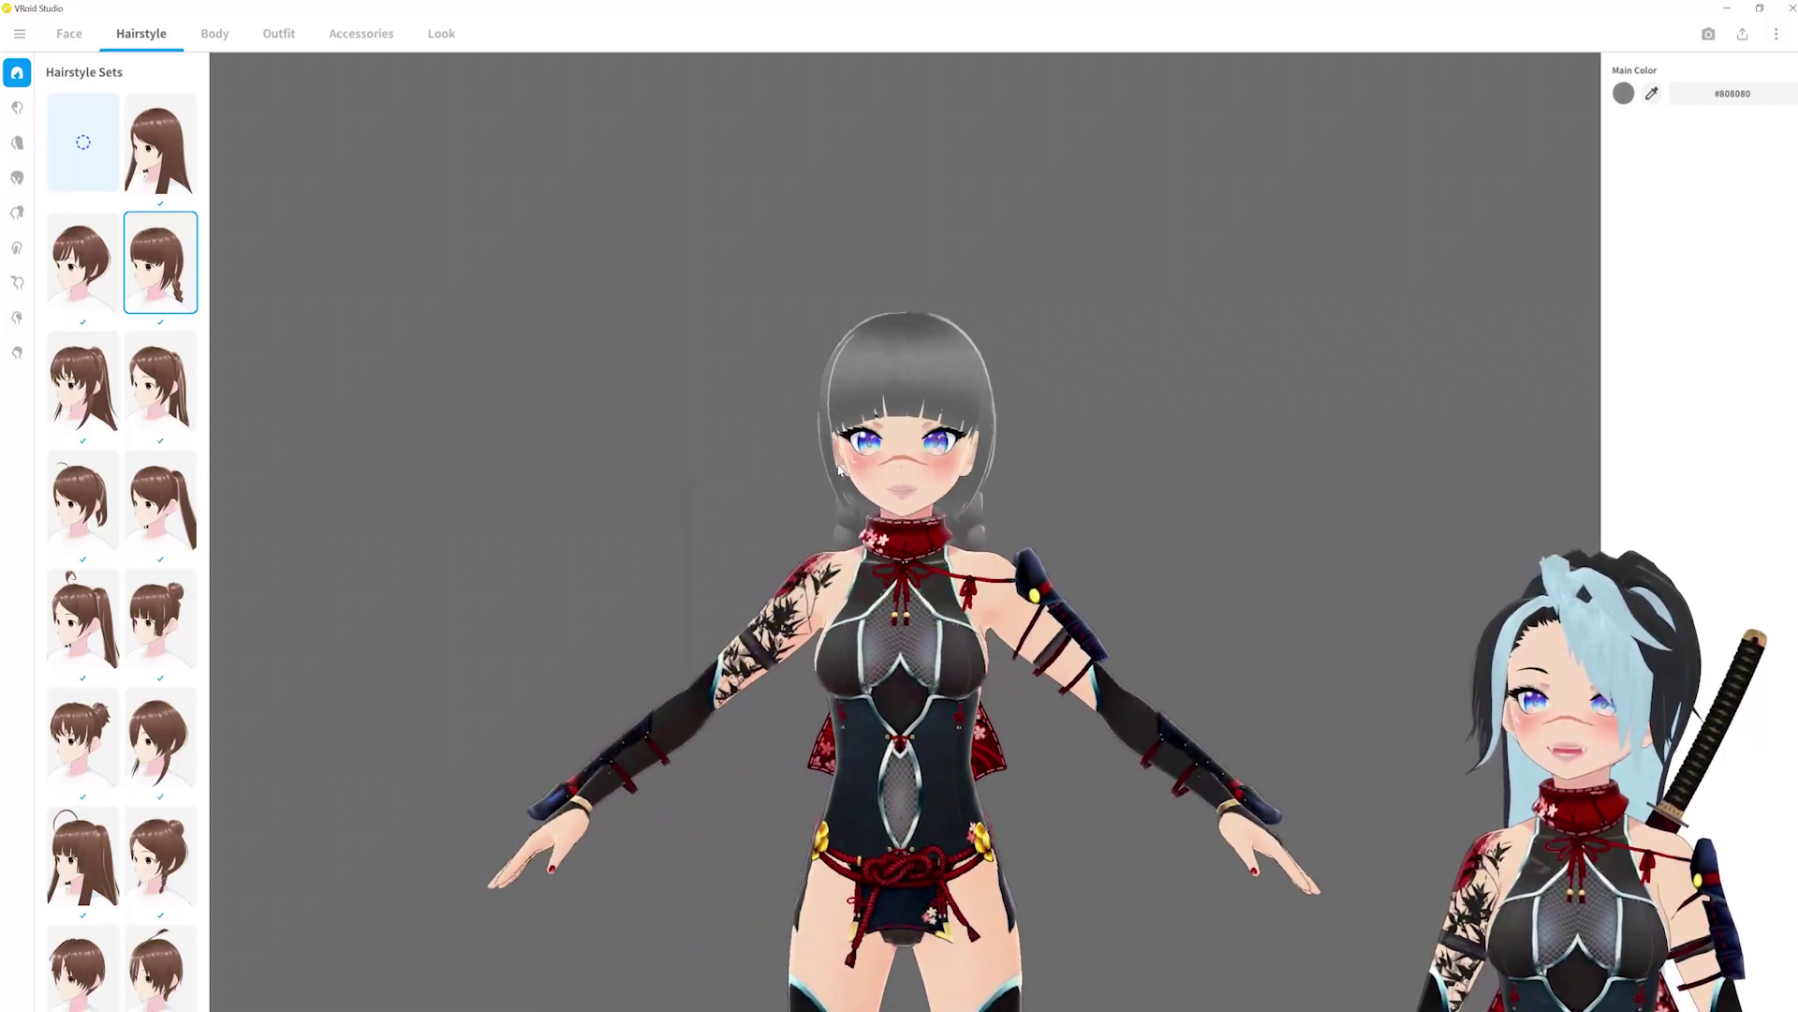